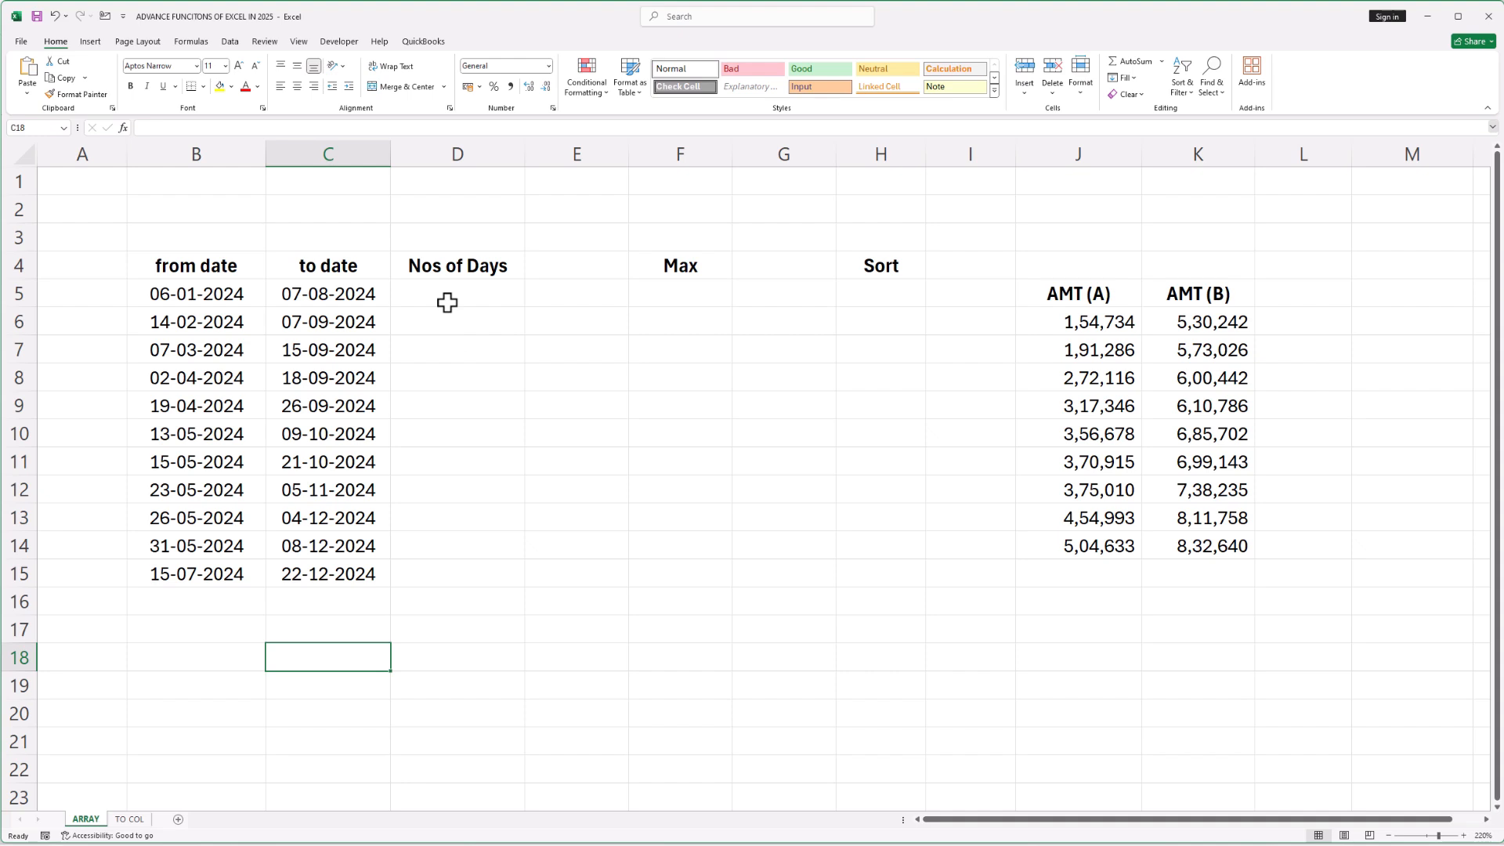
Enter a formula in D5 subtracting the from date in B5 from the to date in C5
click(458, 298)
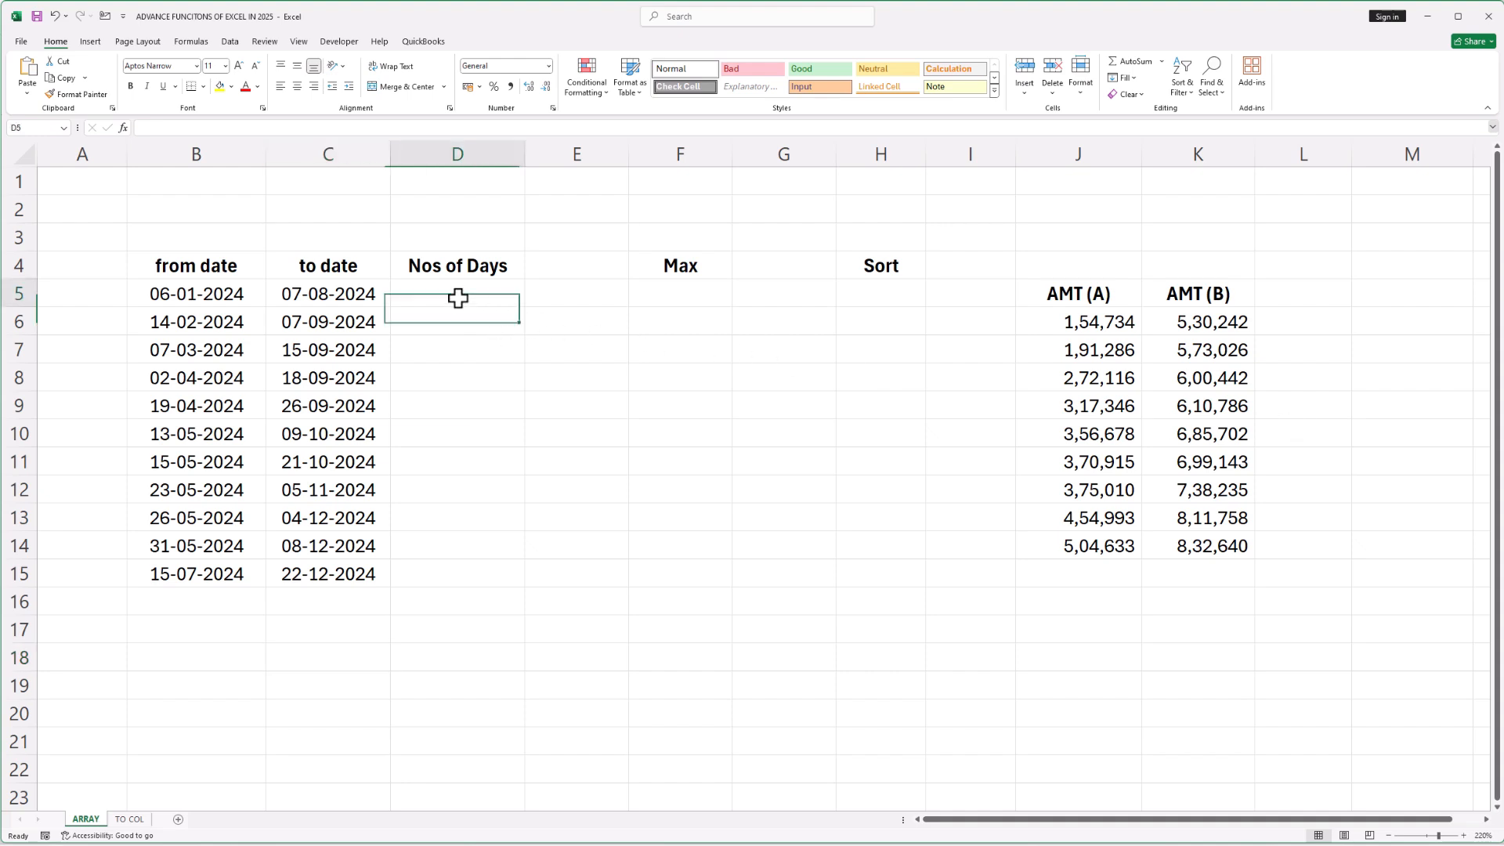
text(=)
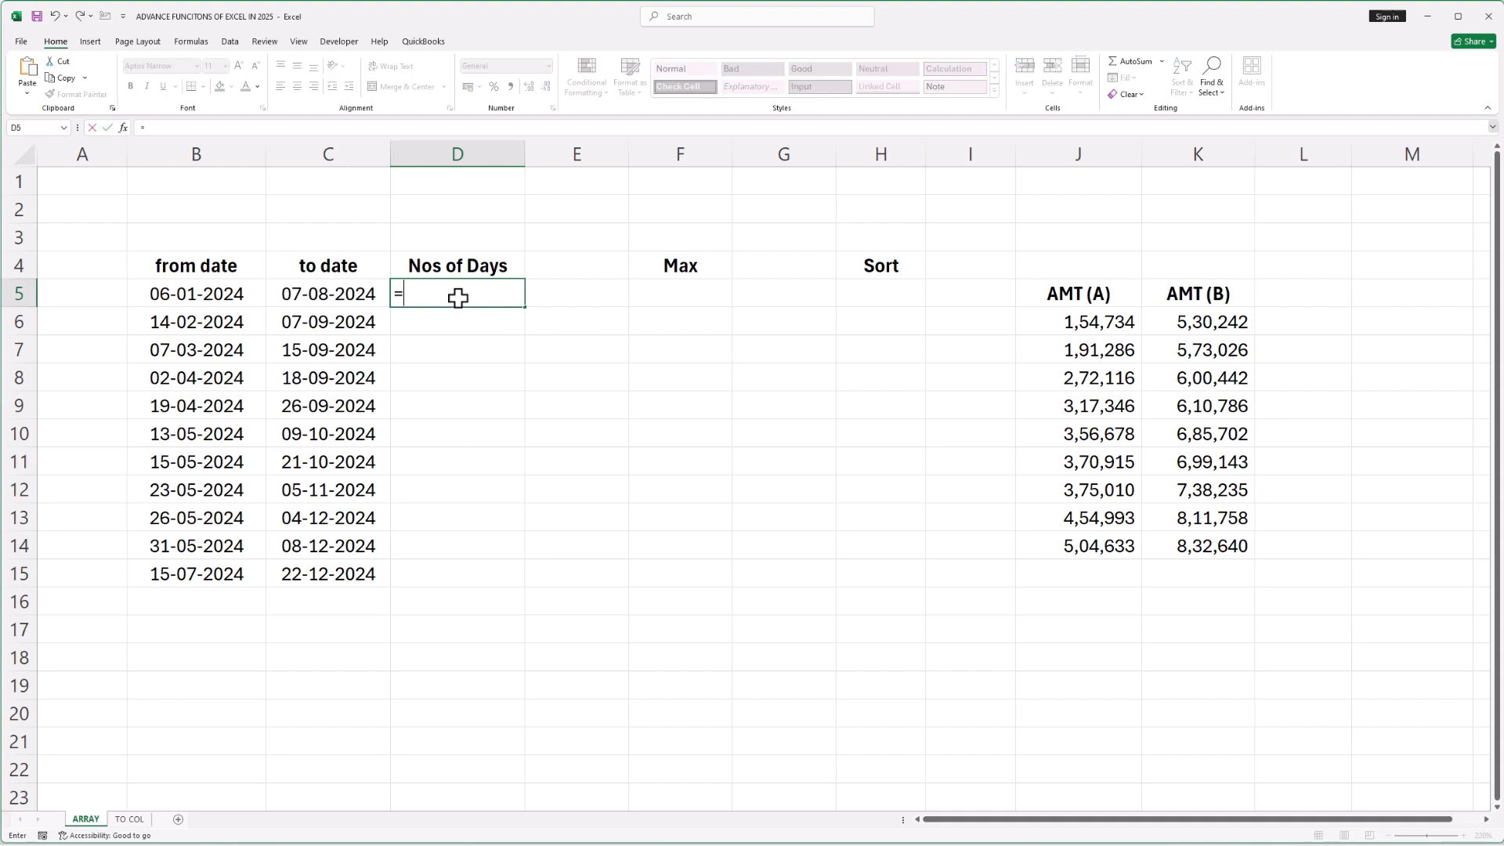
click(339, 298)
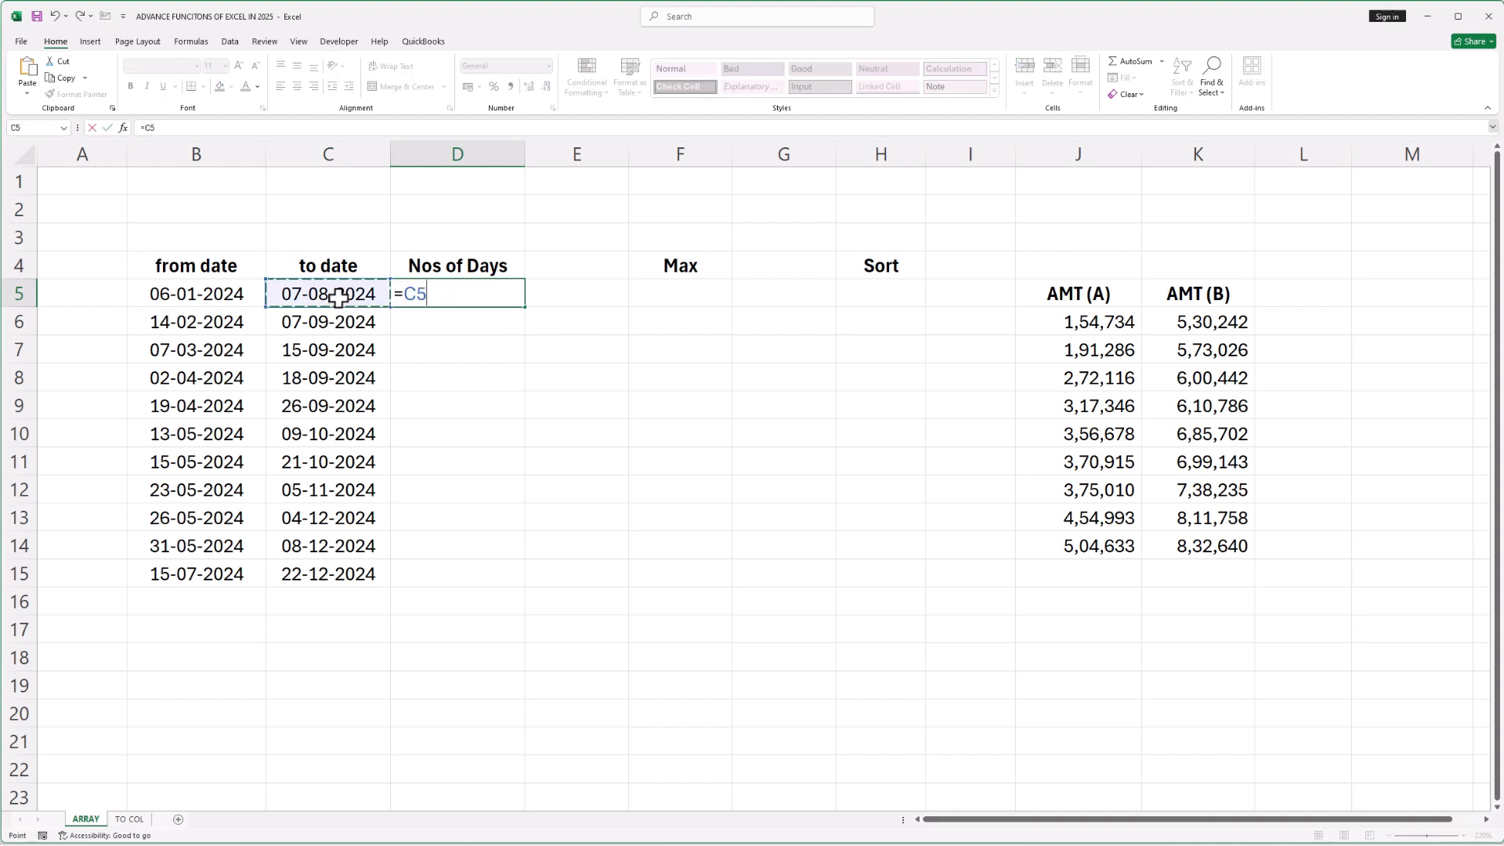
text(-)
click(191, 296)
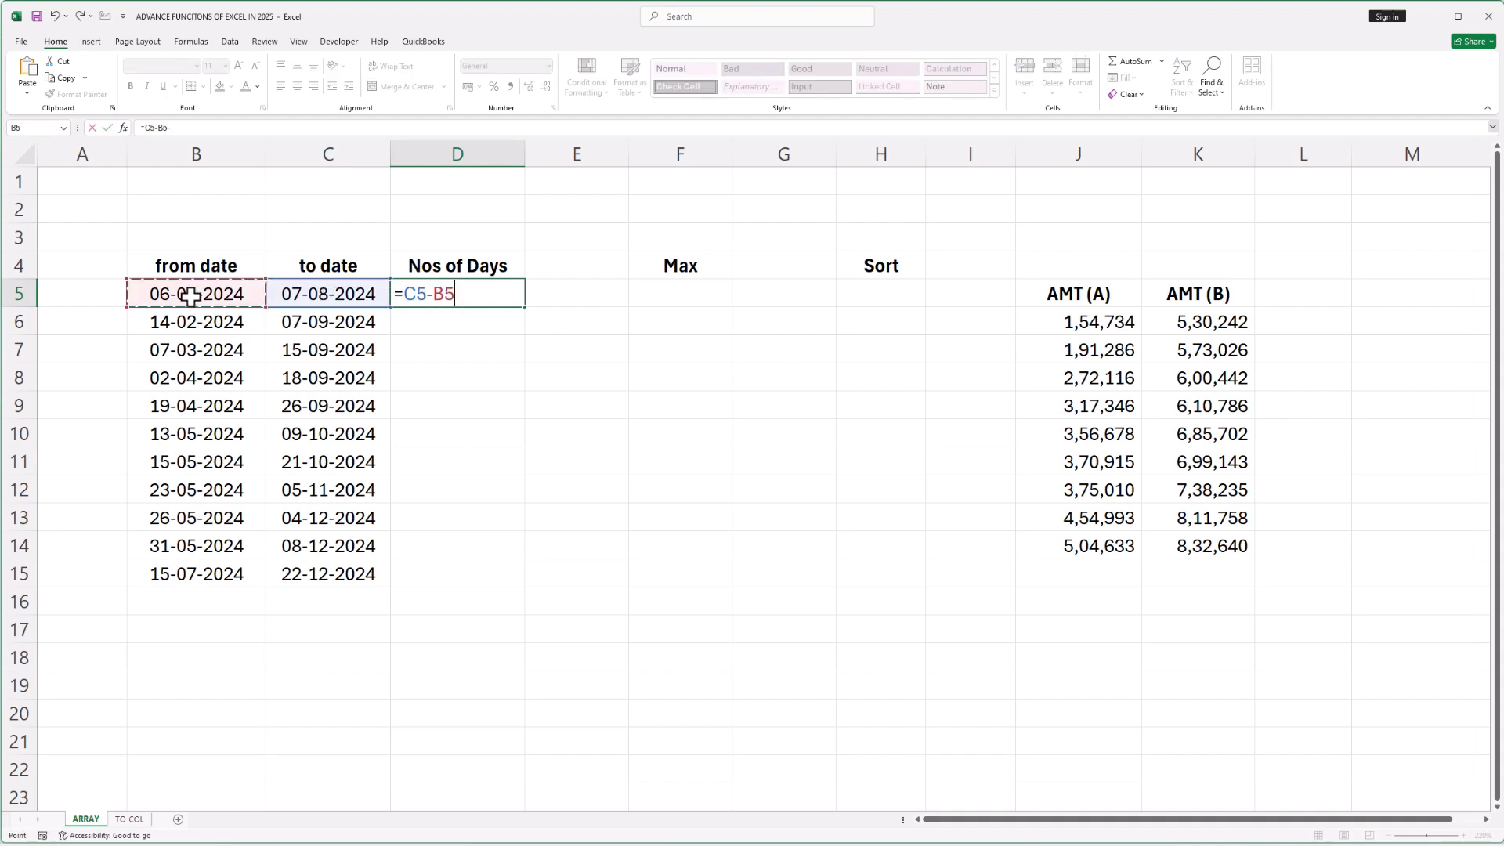
key(Return)
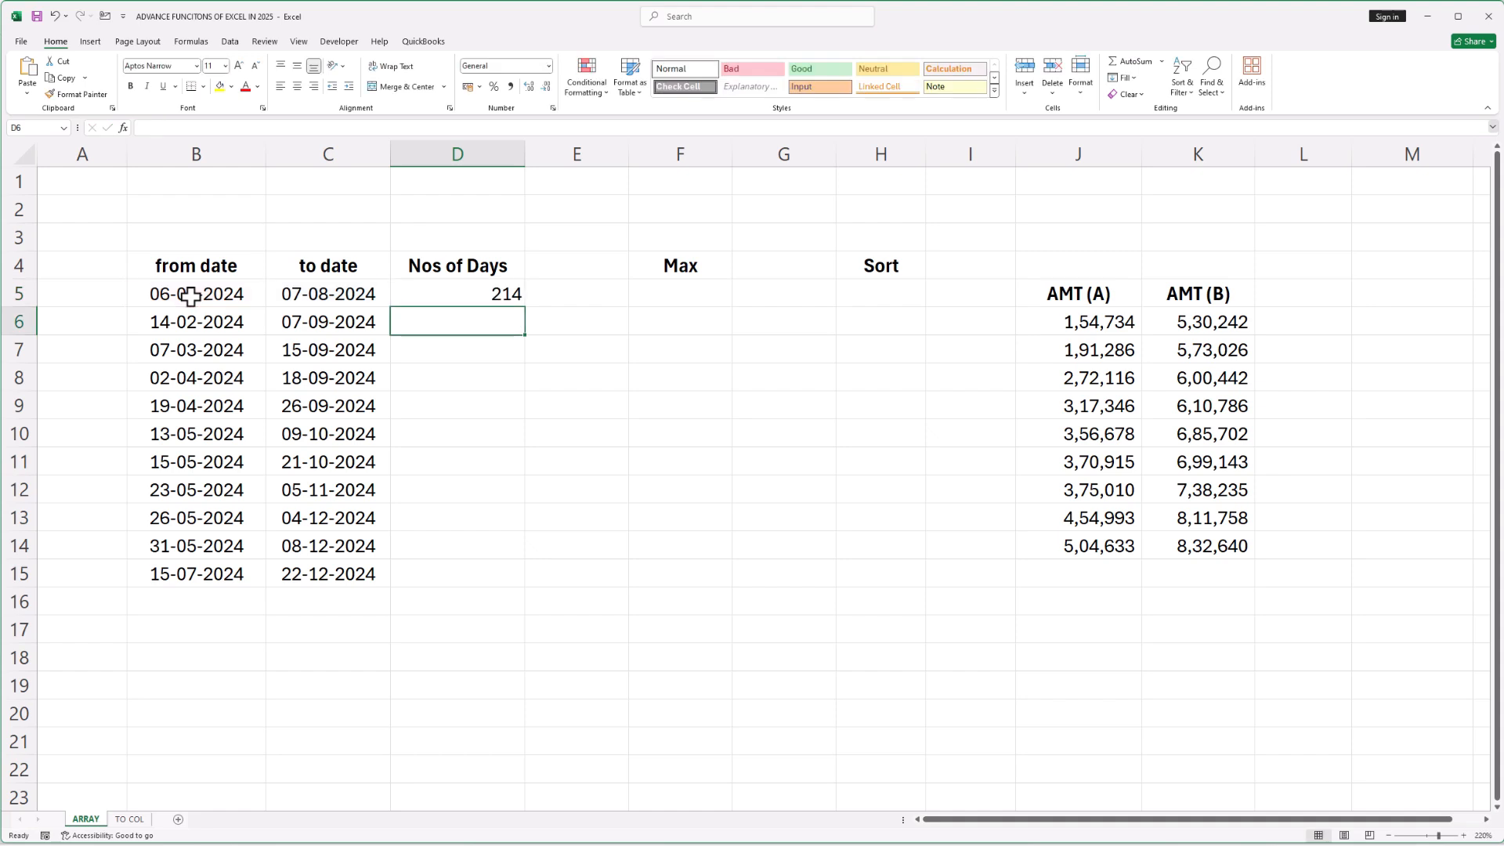
Copy the D5 formula down the Nos of Days column through D15
key(Up)
key(ctrl+c)
key(shift+Down)
key(shift+Down)
key(shift+Down)
key(shift+Down)
key(shift+Down)
key(shift+Down)
key(shift+Down)
key(shift+Down)
key(shift+Down)
key(shift+Down)
key(shift+Down)
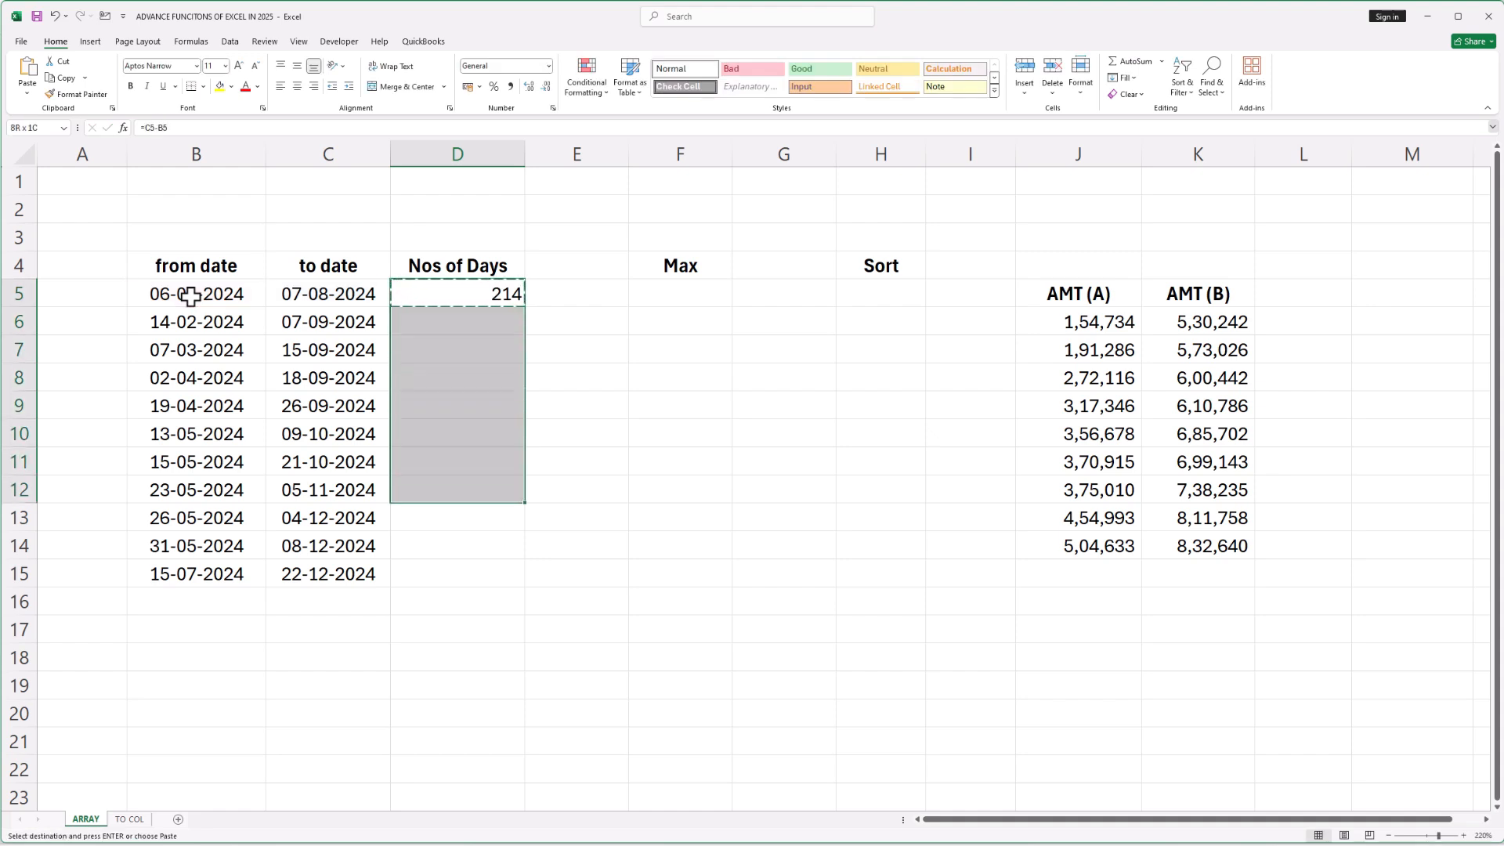
key(shift+Up)
key(ctrl+v)
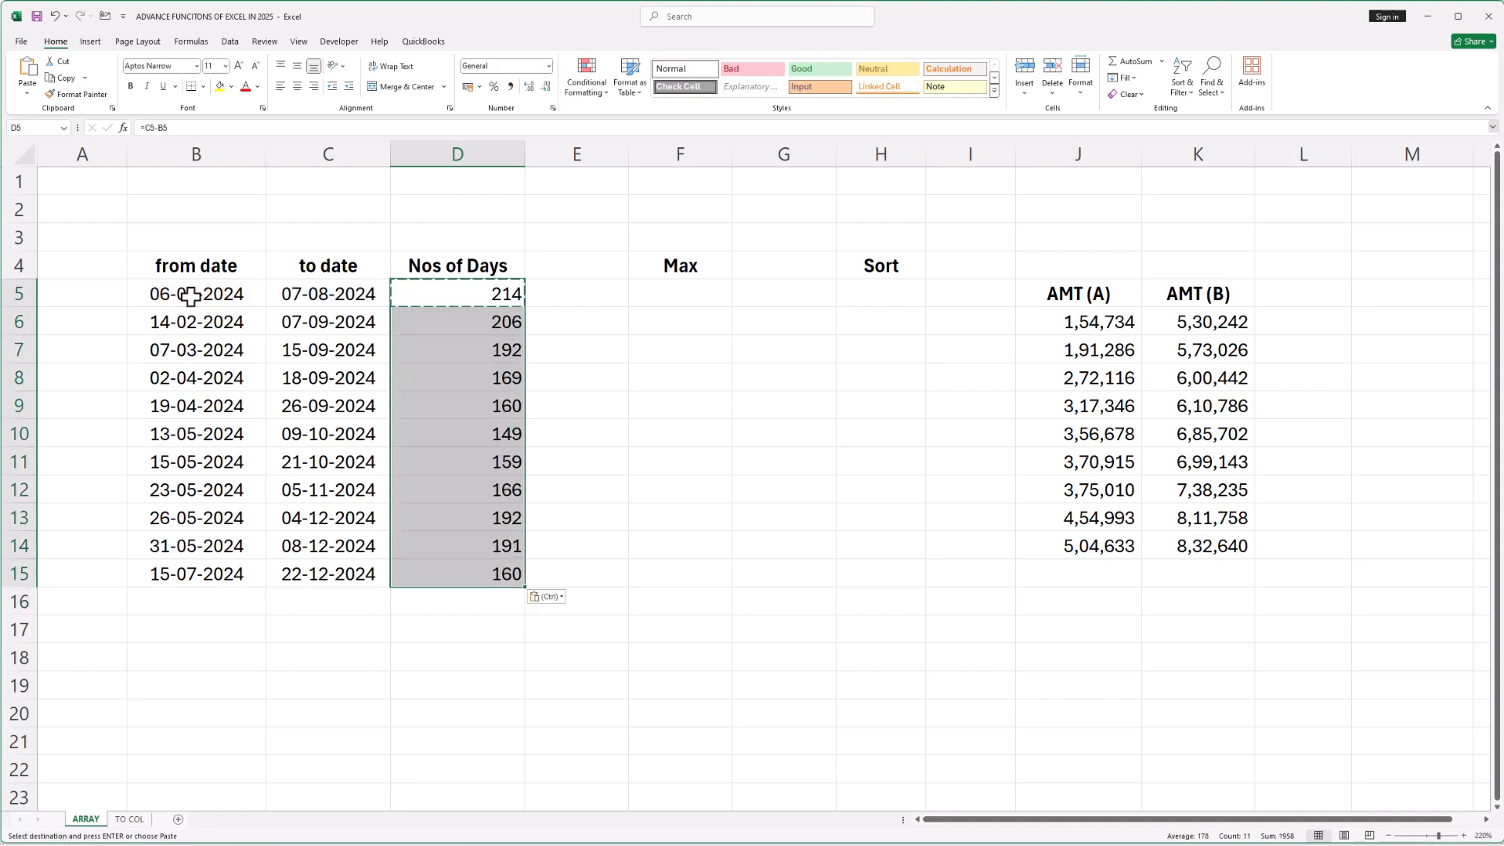
key(Escape)
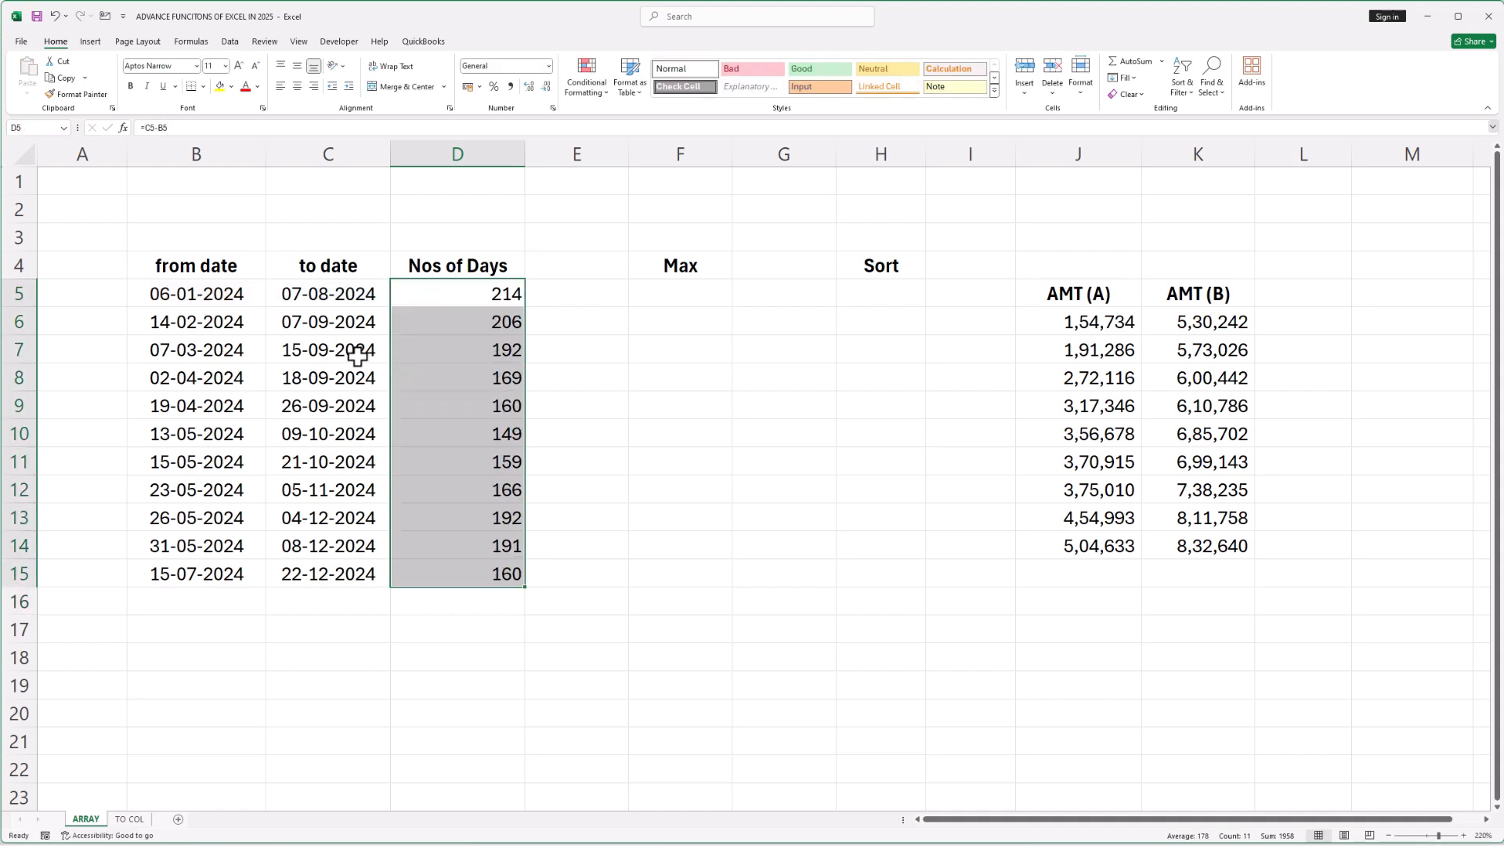
Clear the Nos of Days results in D5 to D15
click(612, 376)
drag(487, 296, 481, 574)
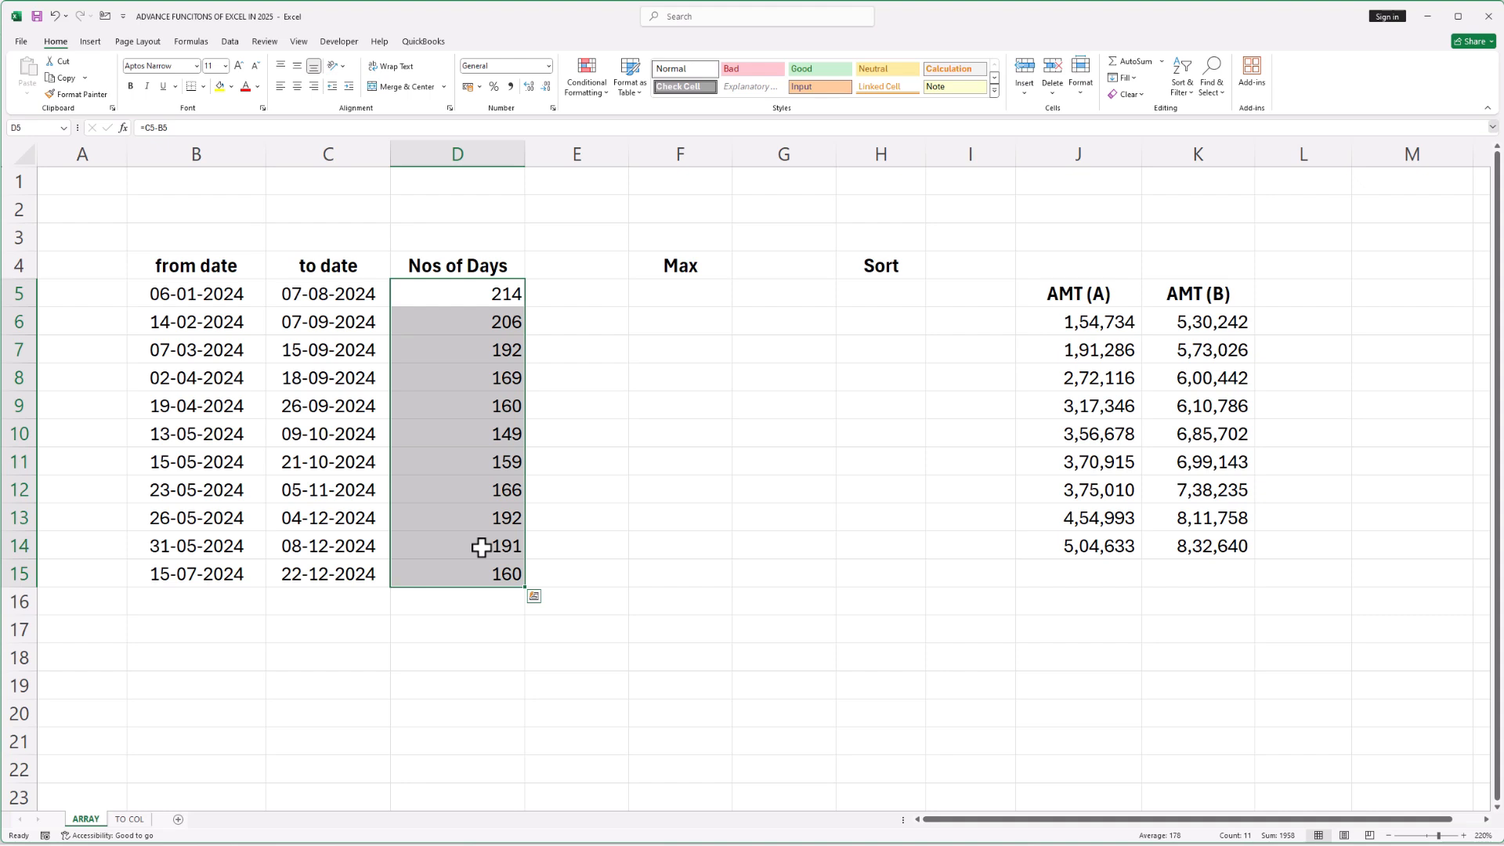
key(Delete)
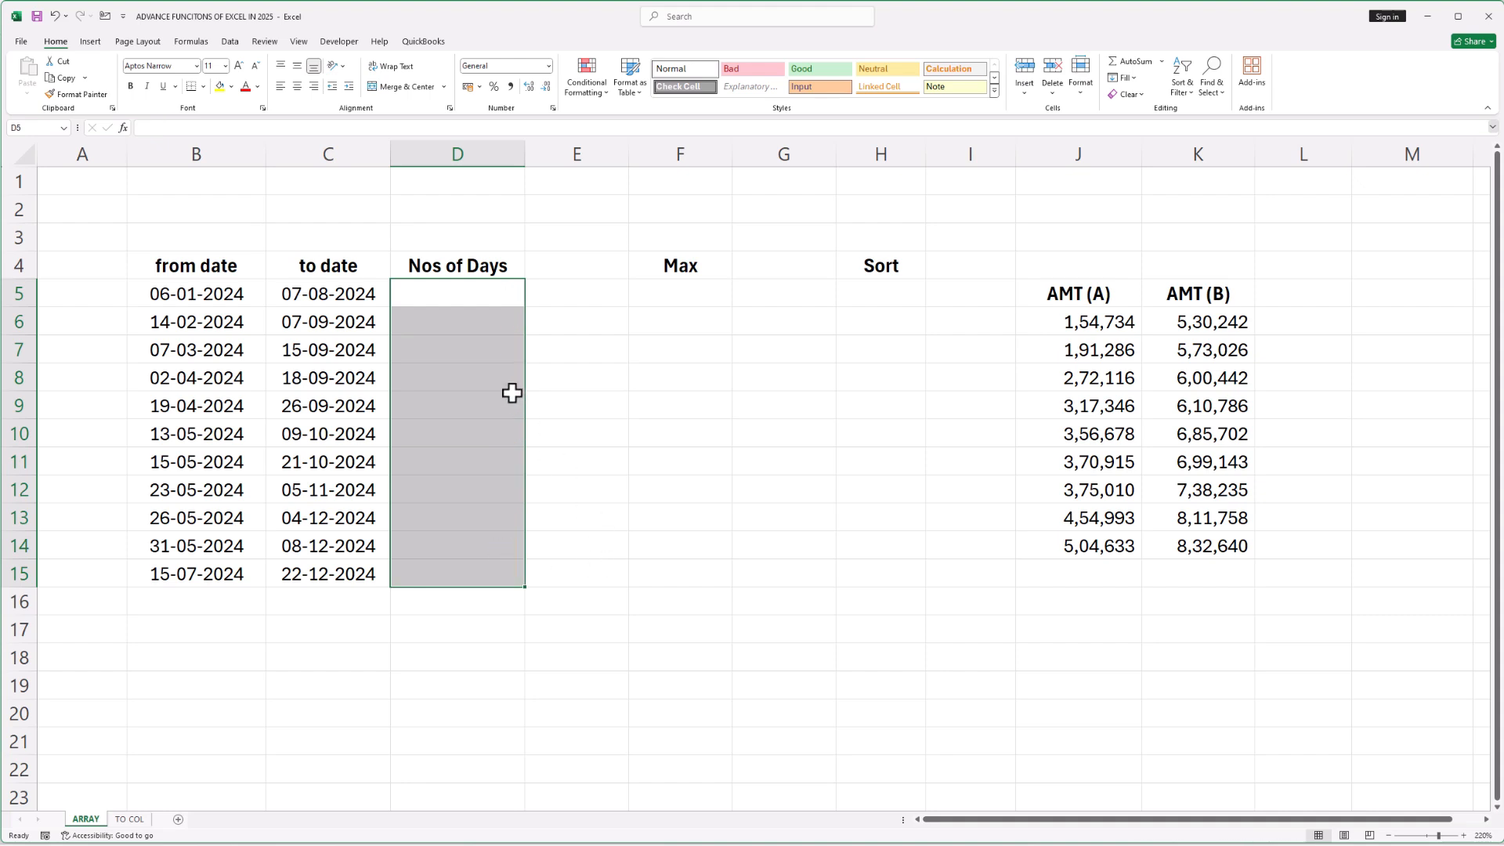
Enter the array formula =C5:C15-B5:B15 in D5 to compute all day counts at once
click(471, 298)
text(=)
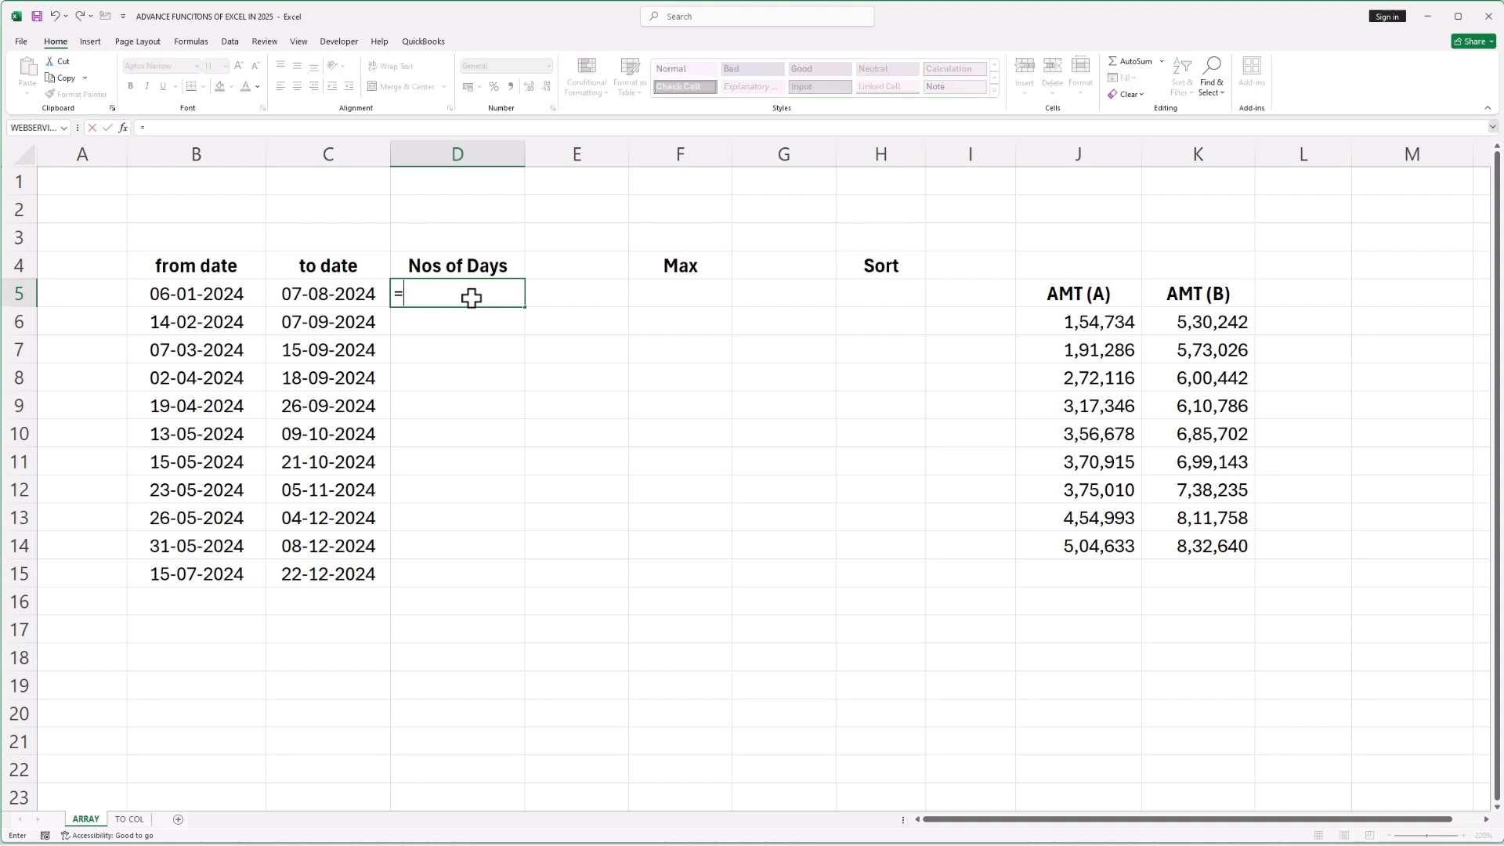
drag(335, 292, 326, 569)
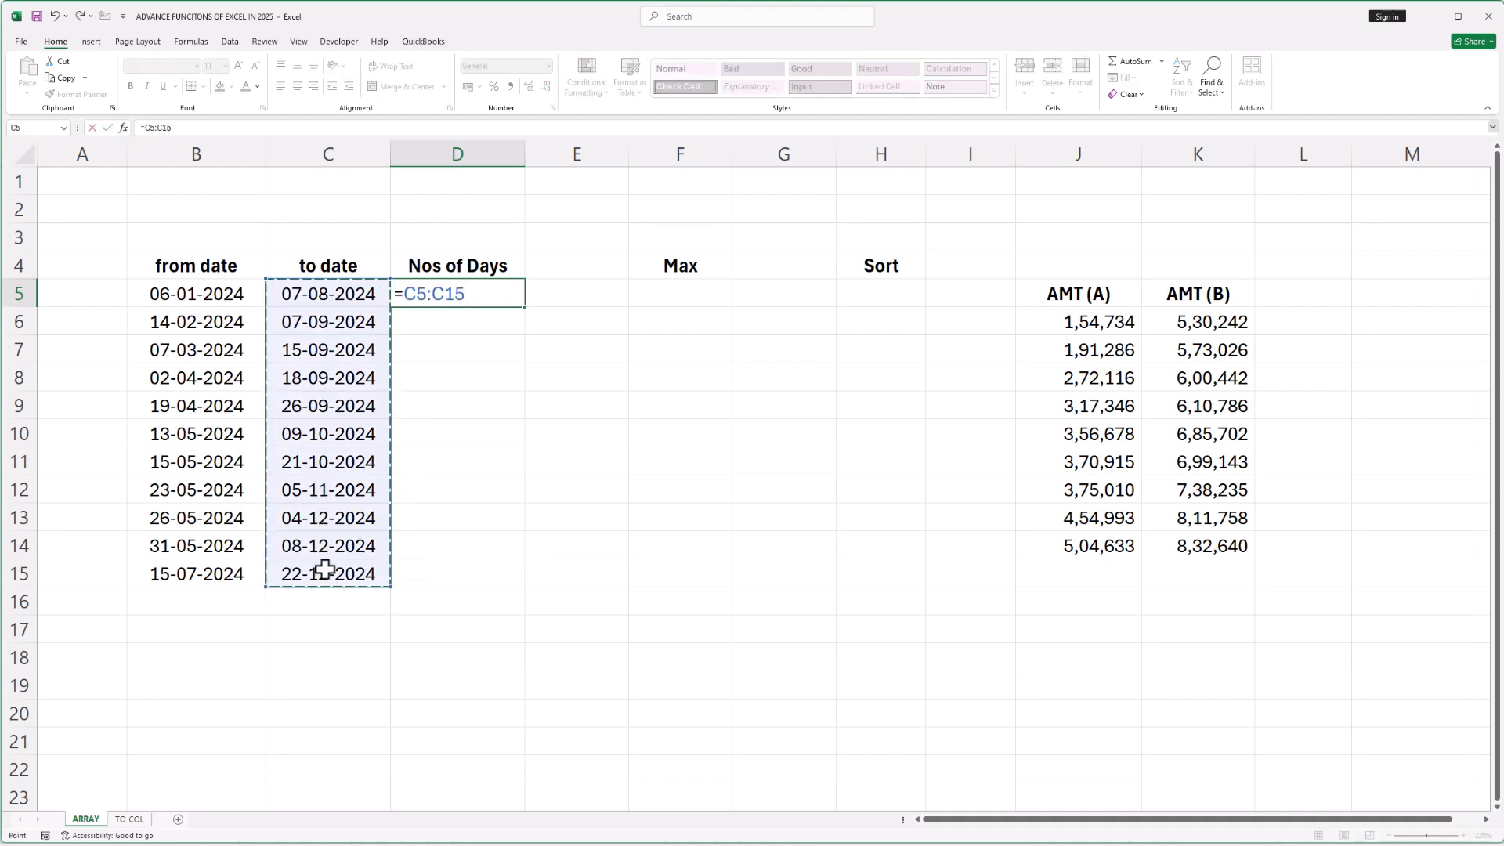
text(-)
drag(201, 296, 180, 581)
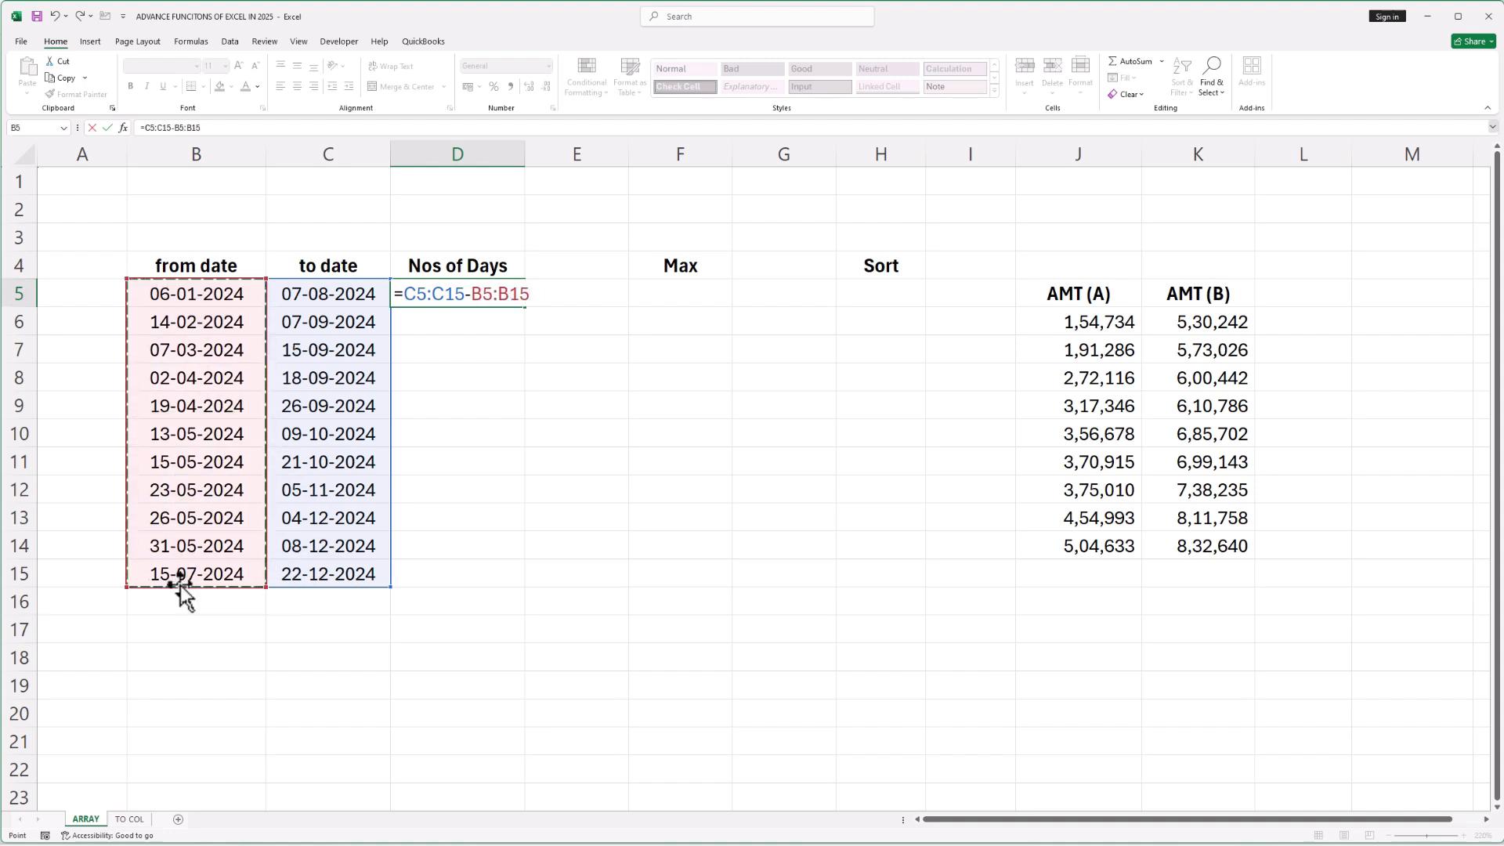
key(Return)
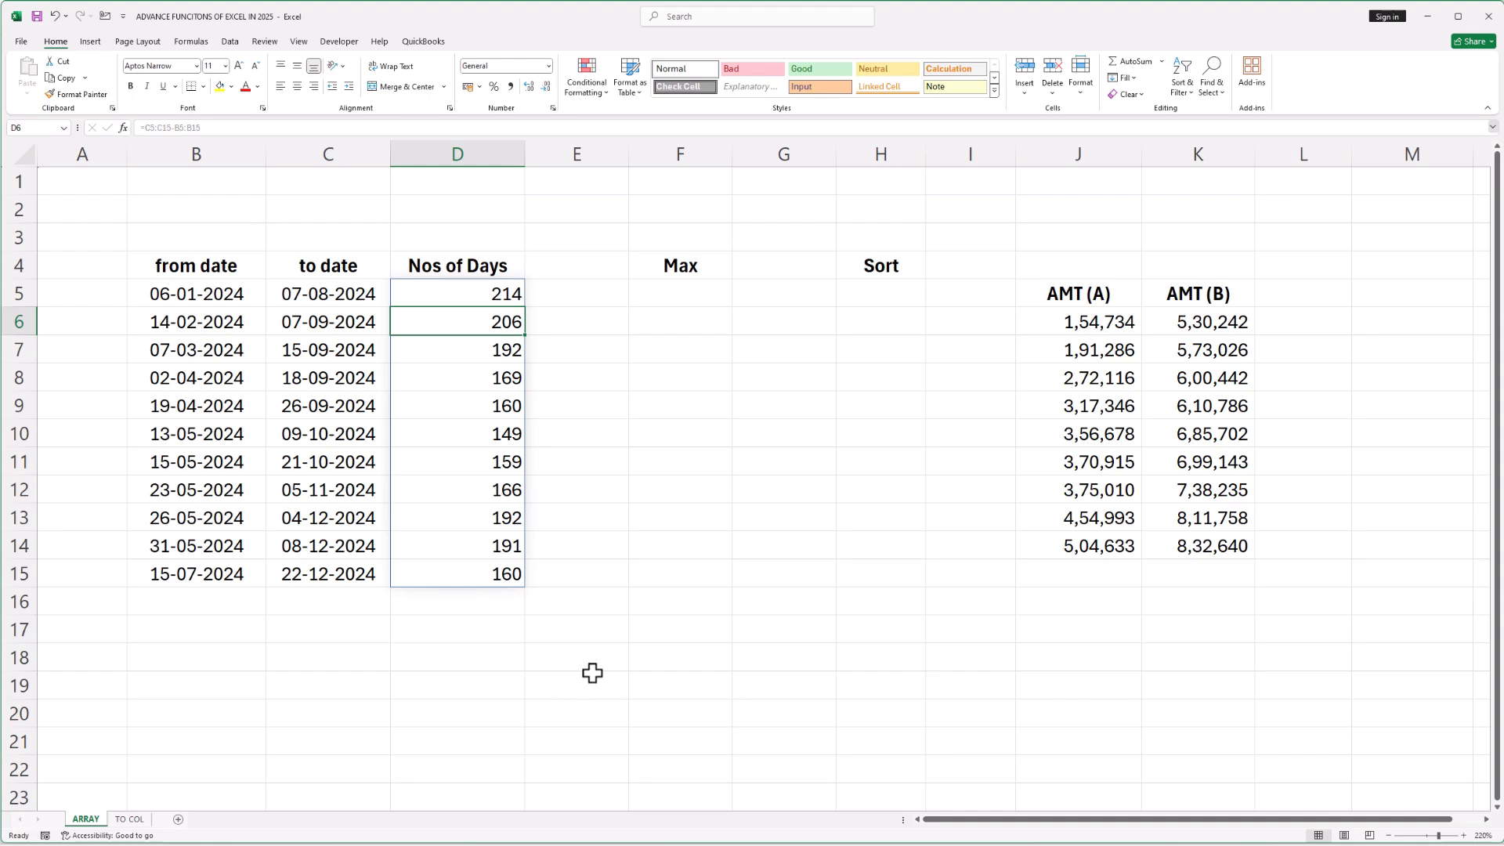
Enter the array formula =K6:K14-J6:J14 in L6 to subtract AMT (A) from AMT (B)
click(679, 295)
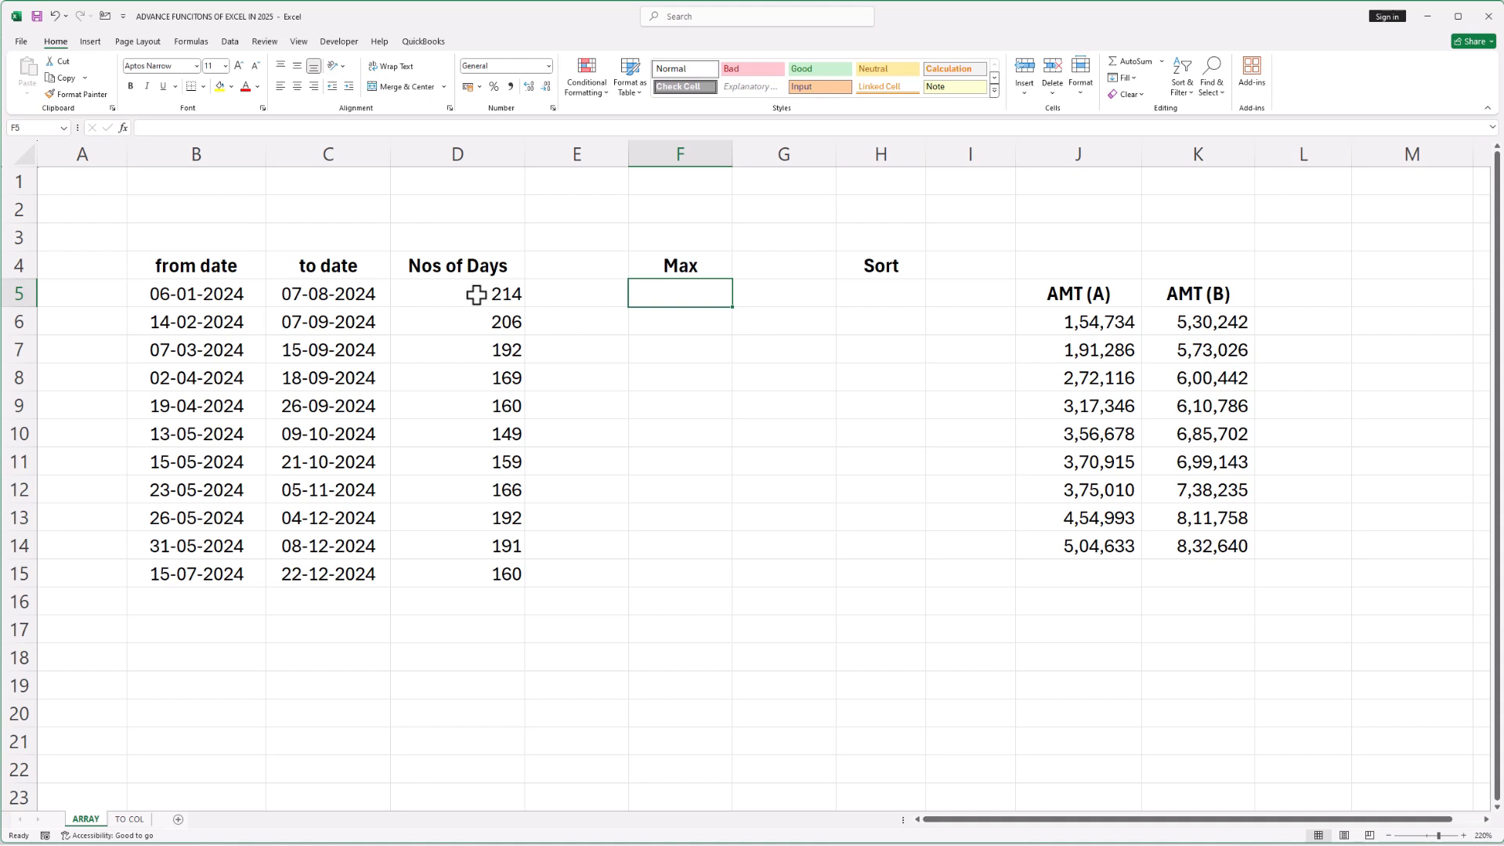
click(1293, 325)
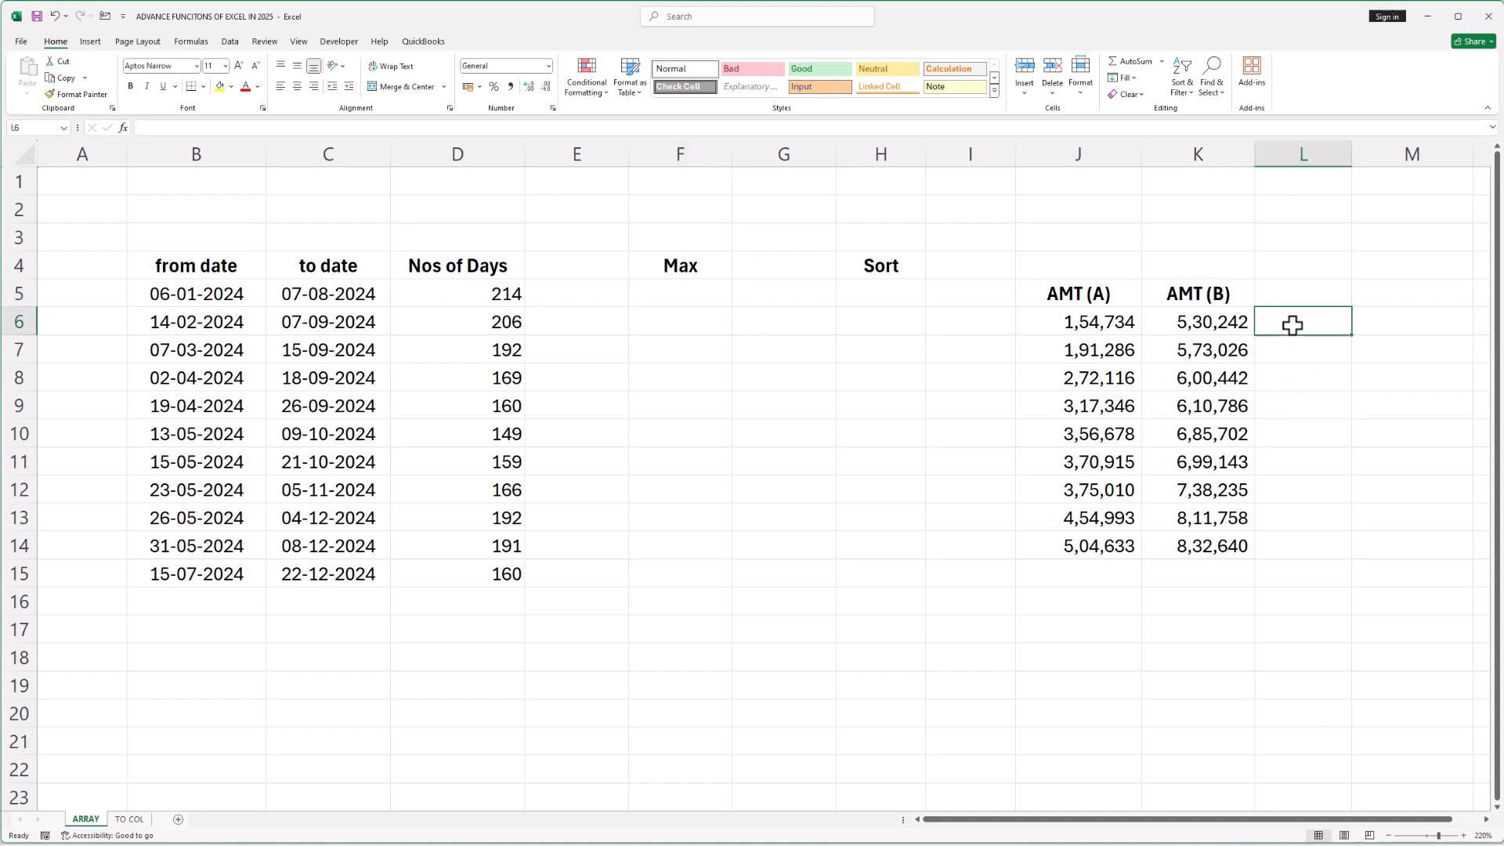
text(=)
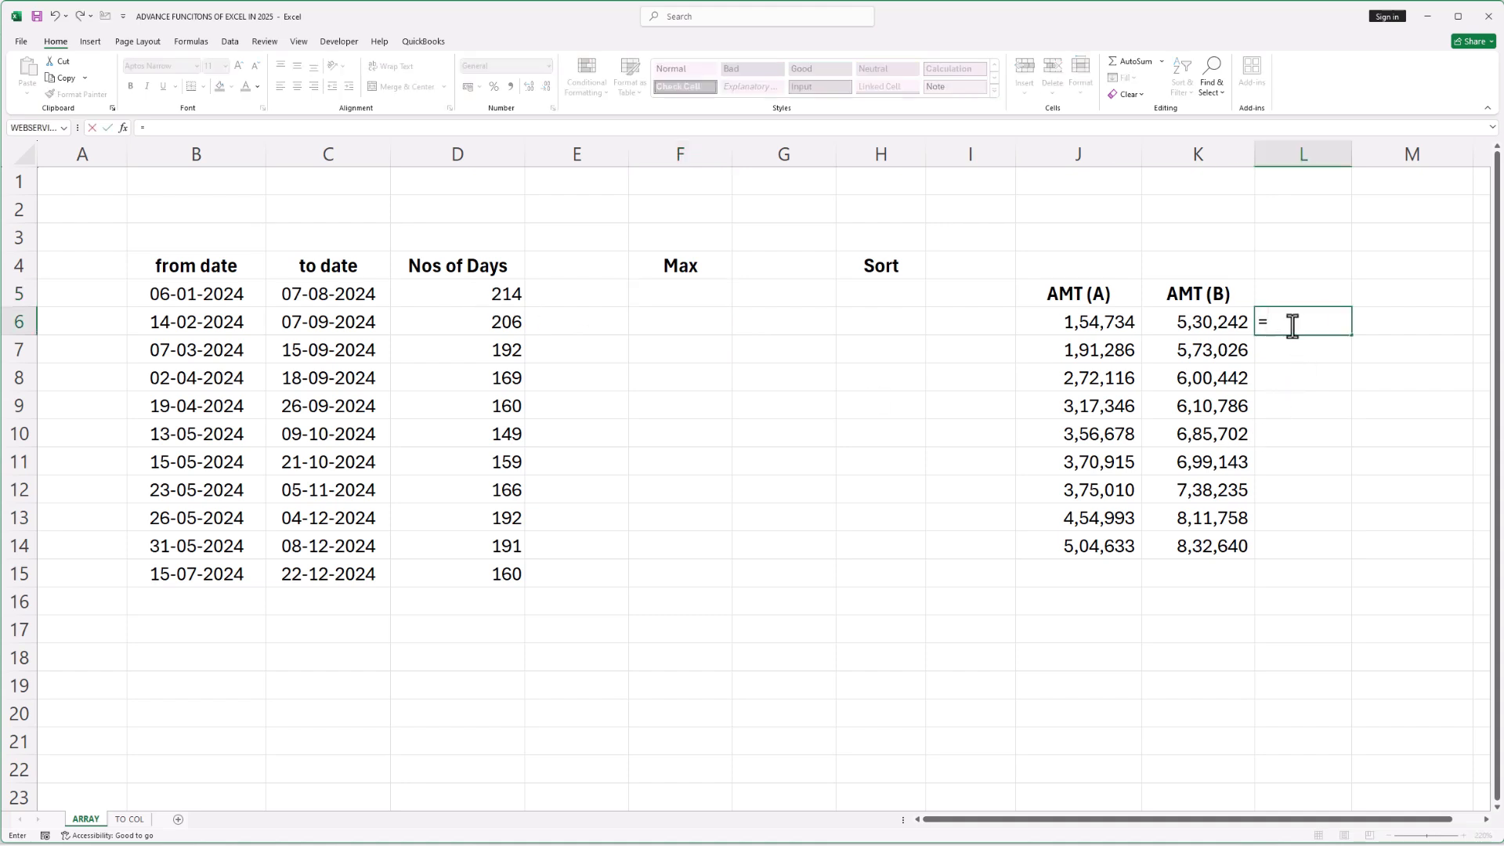
click(1230, 329)
drag(1227, 343, 1229, 537)
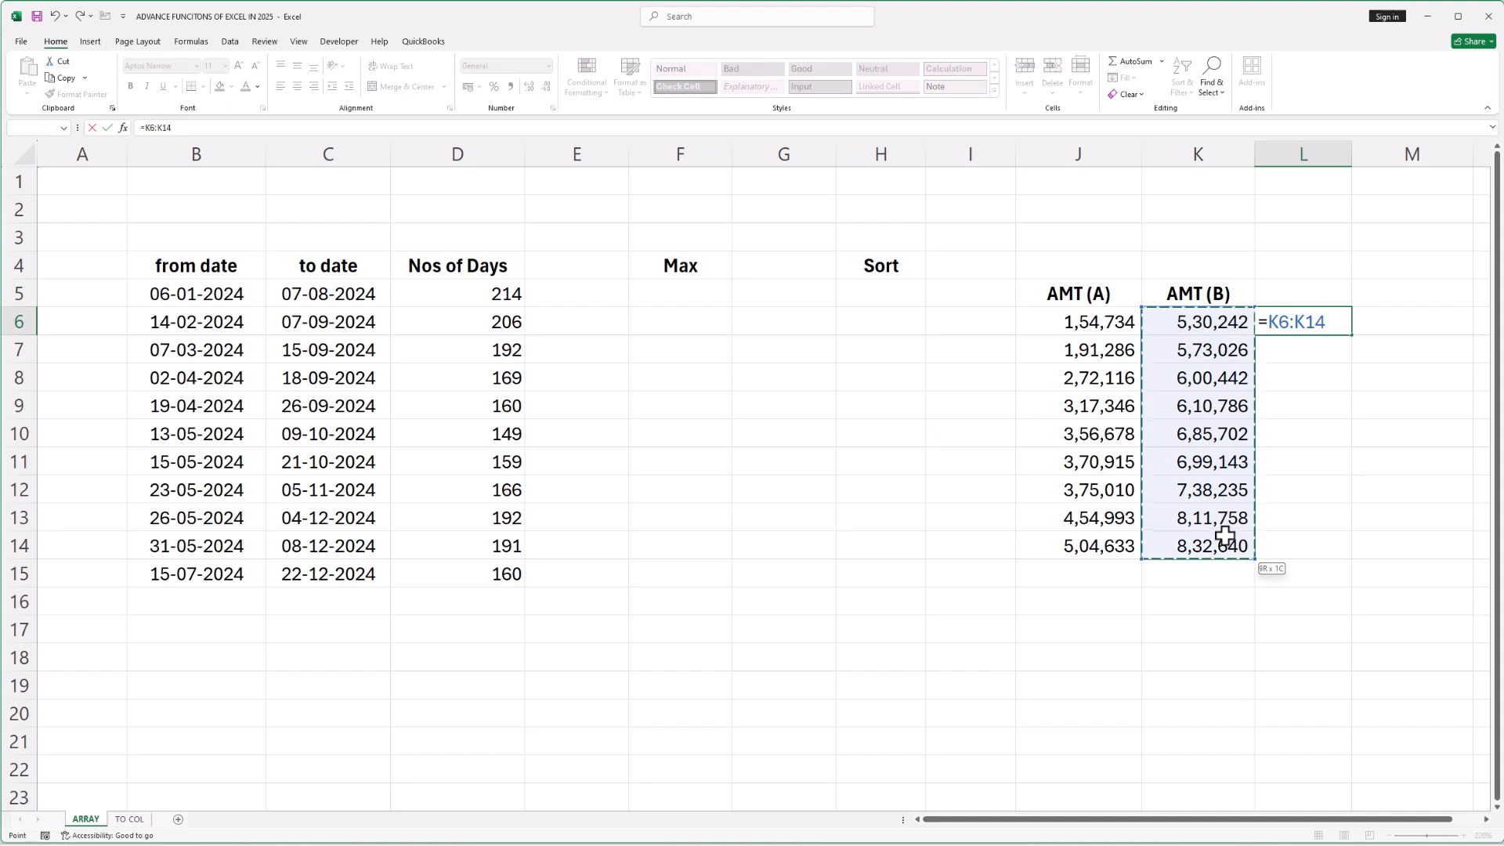
text(-)
drag(1109, 331, 1097, 546)
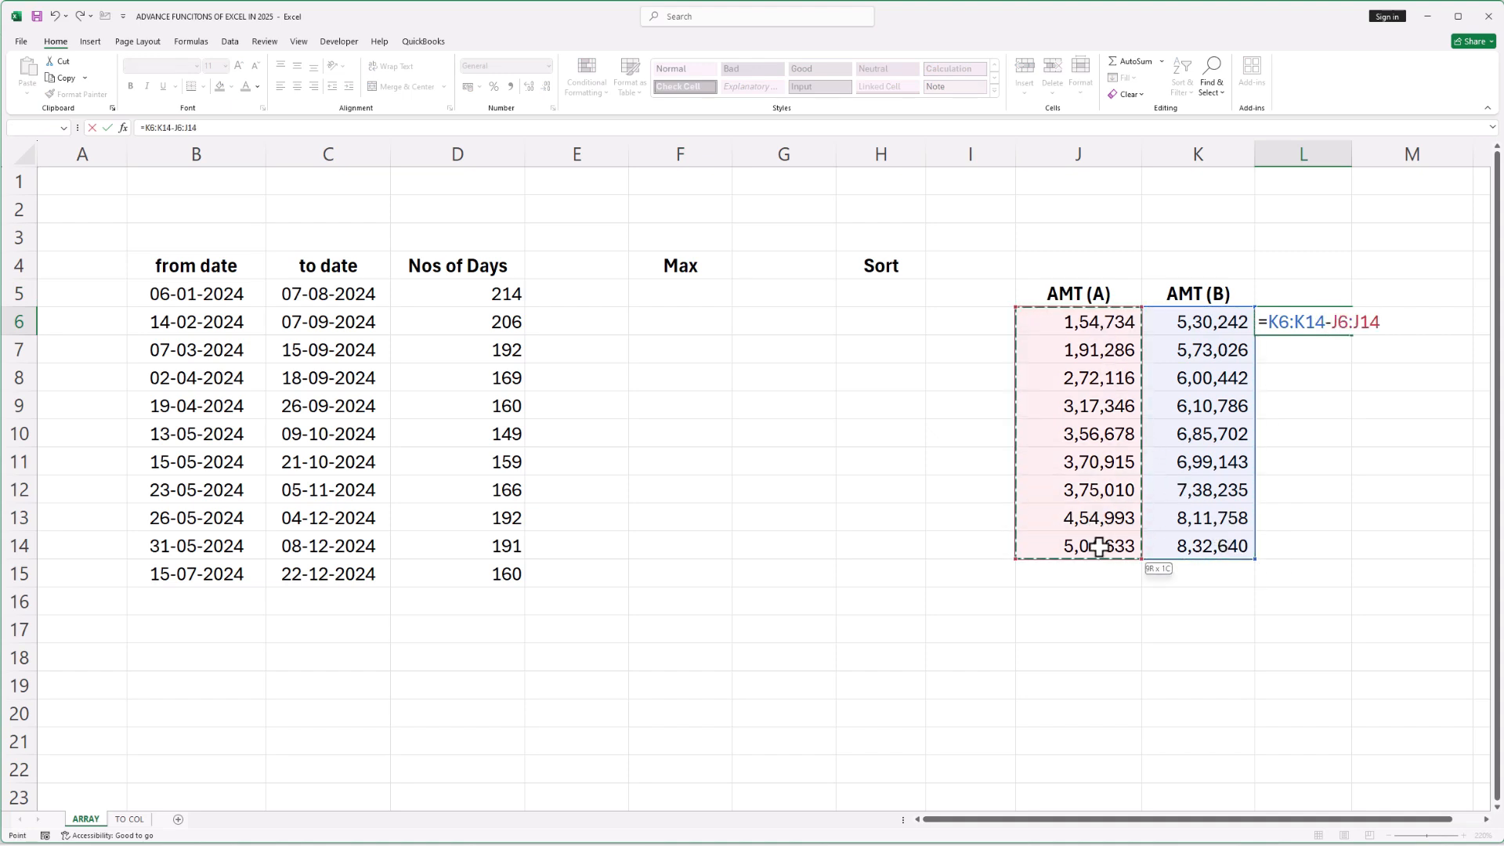
key(Return)
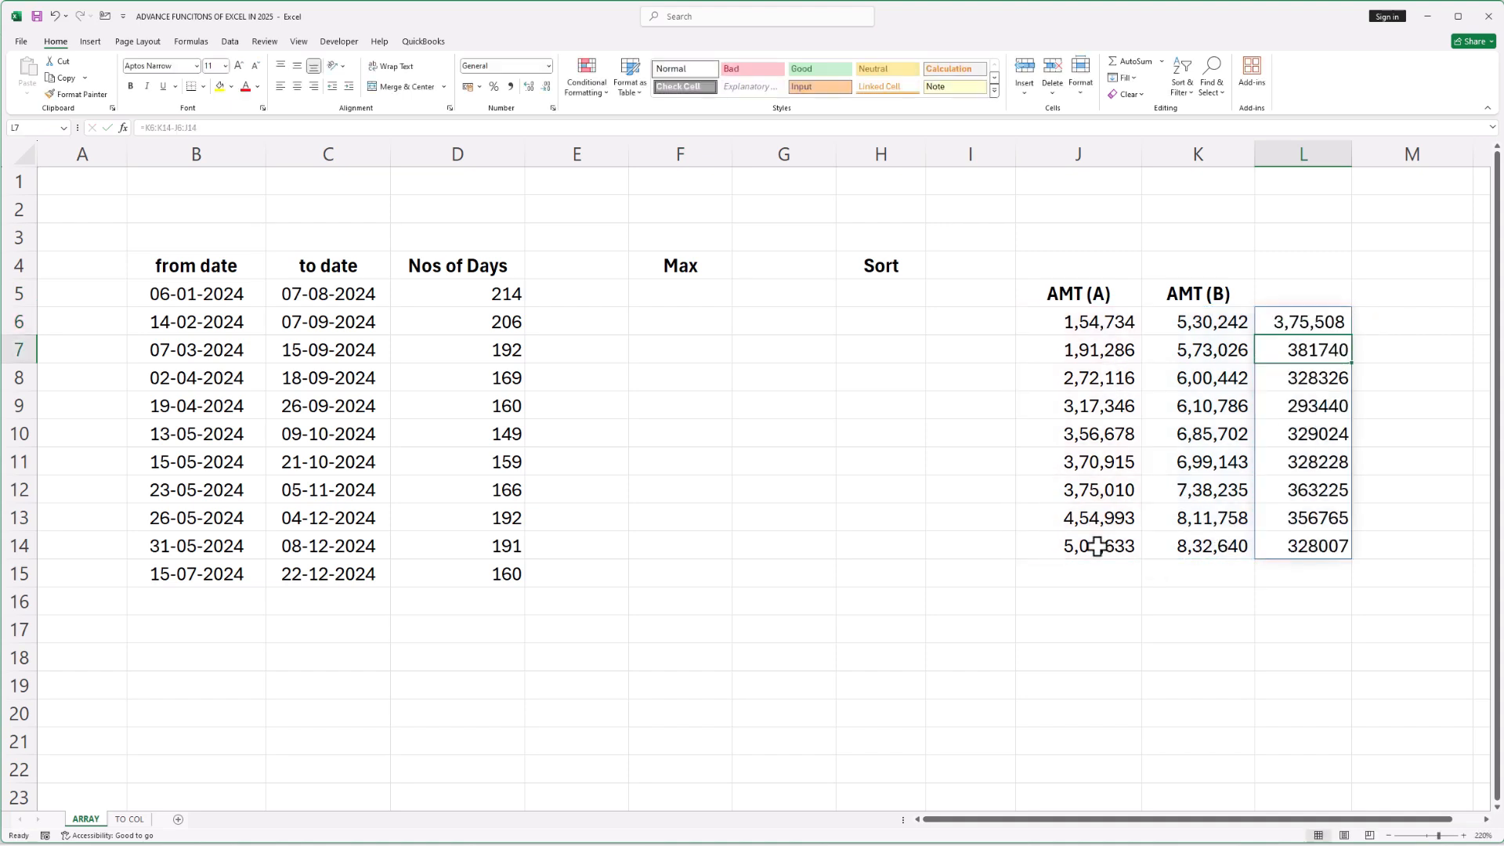
Enter =MAX(K6:K14-J6:J14) in F5 under Max
click(1278, 654)
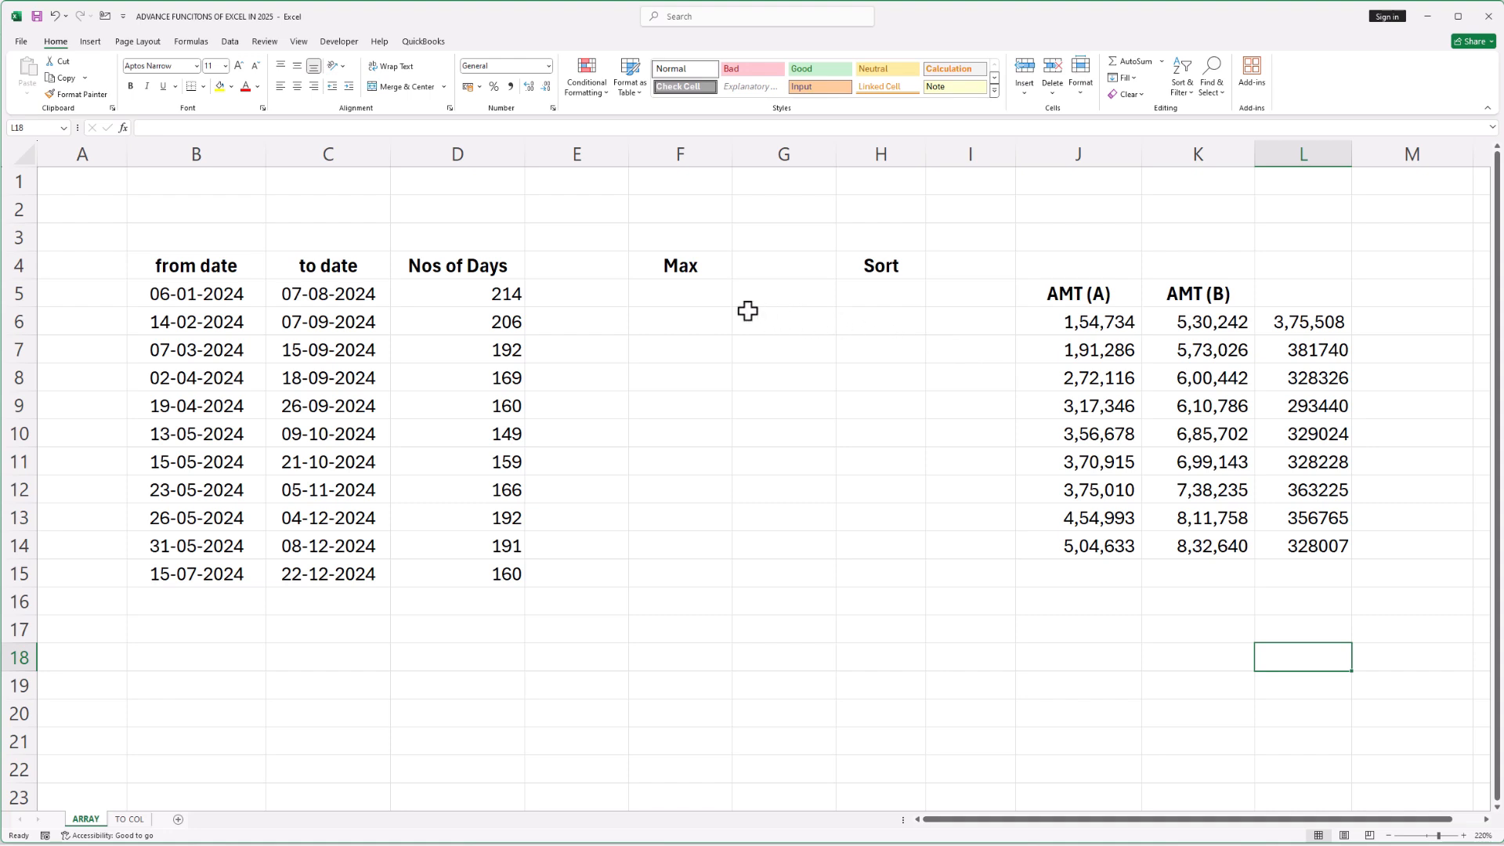
click(693, 293)
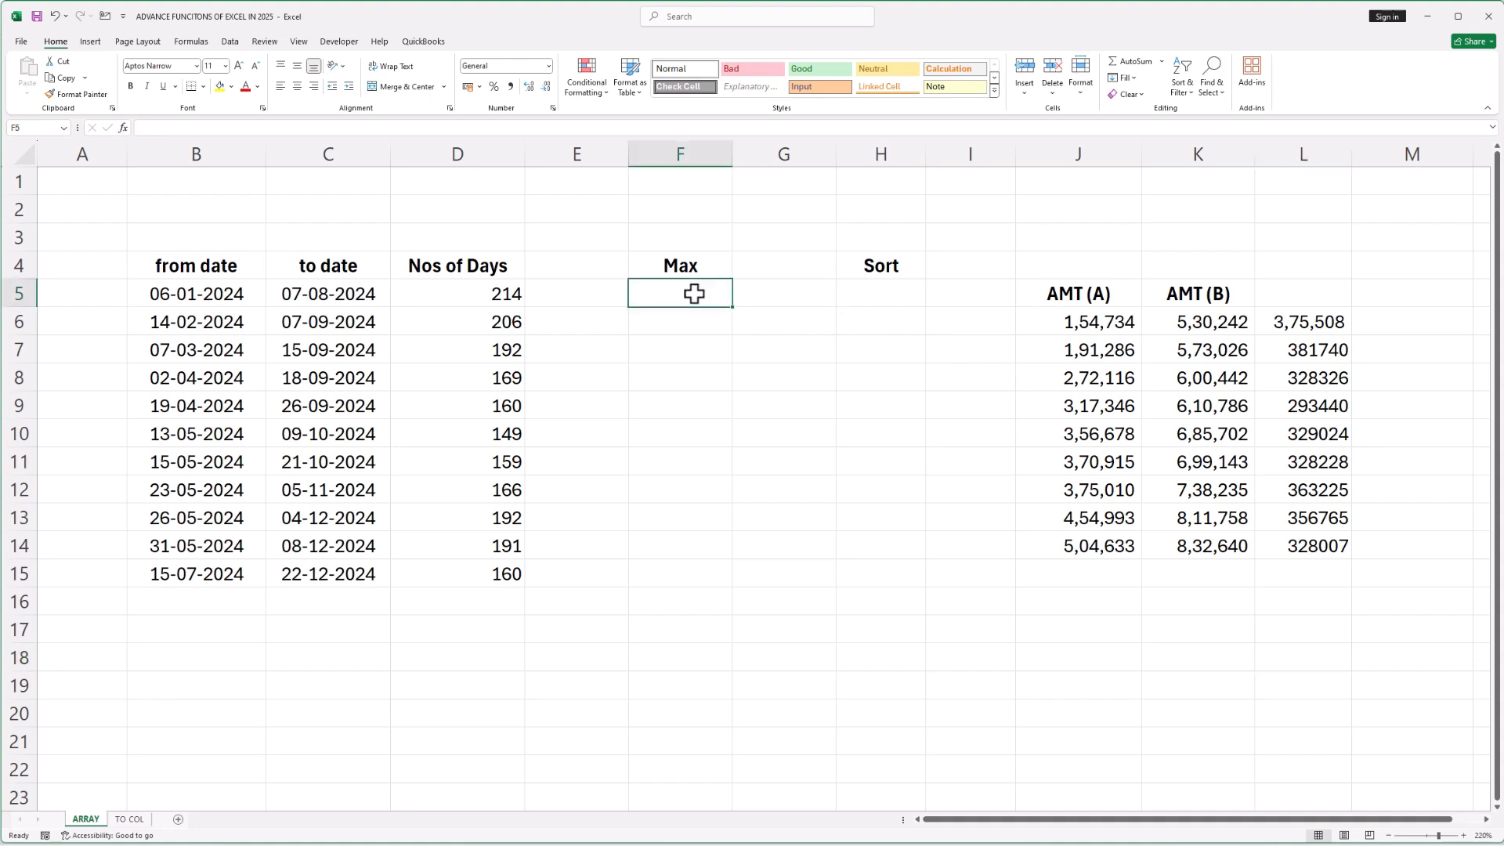
text(=)
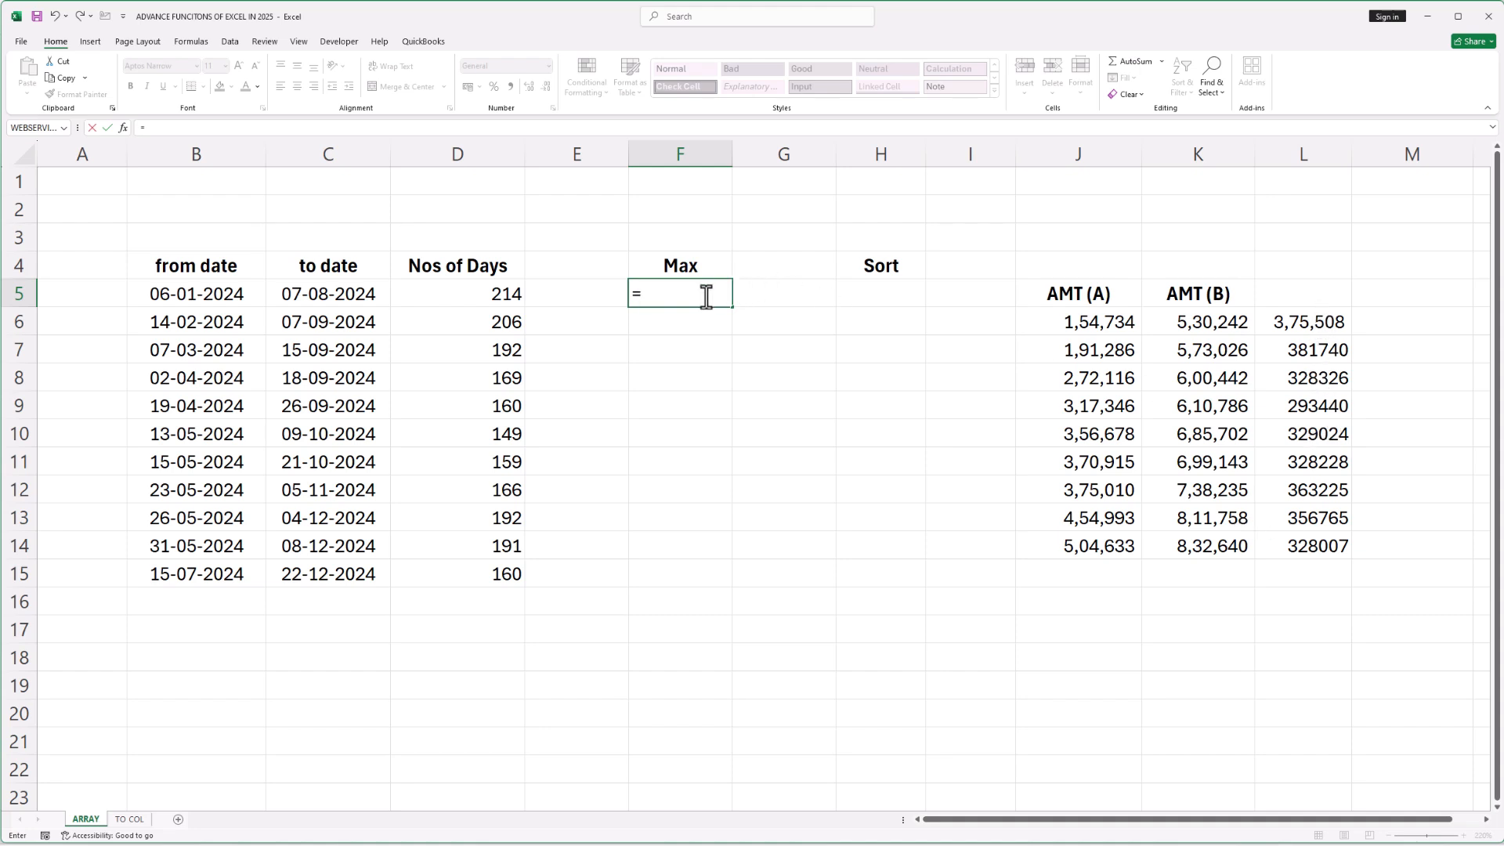
text(max)
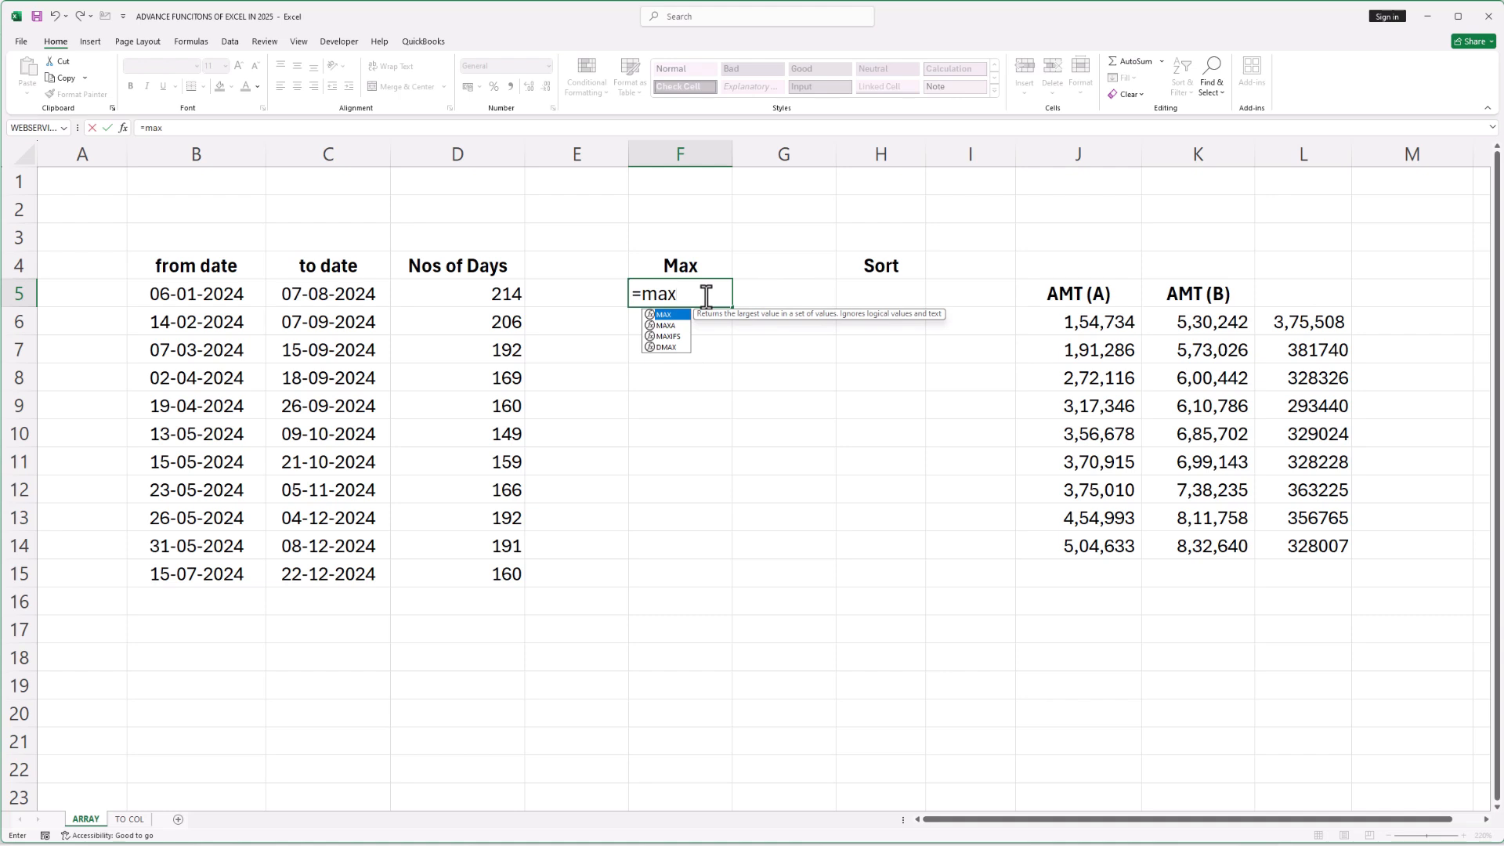
key(Tab)
click(1181, 332)
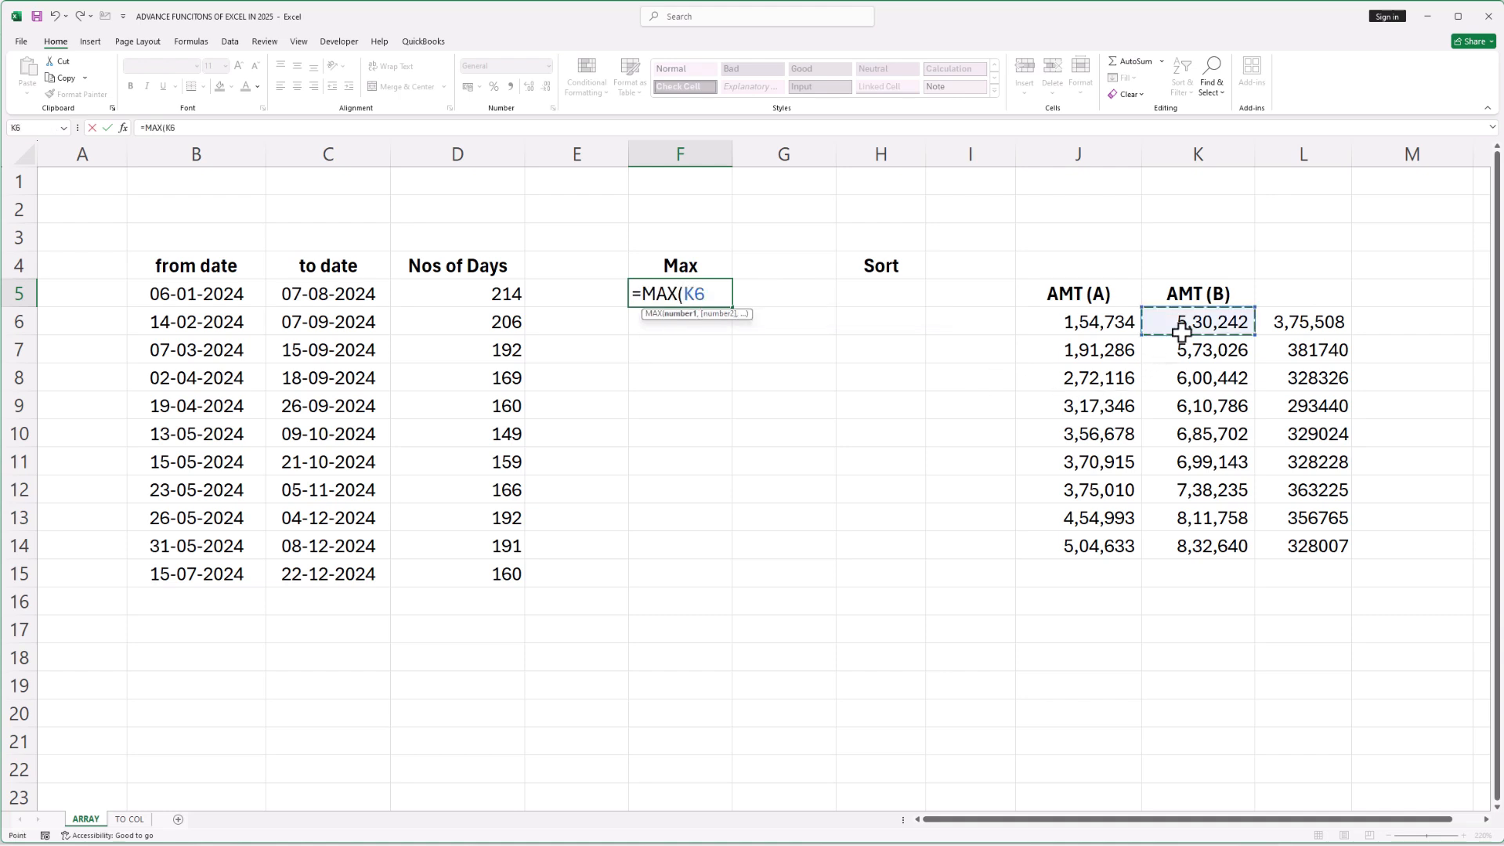
drag(1181, 331, 1173, 544)
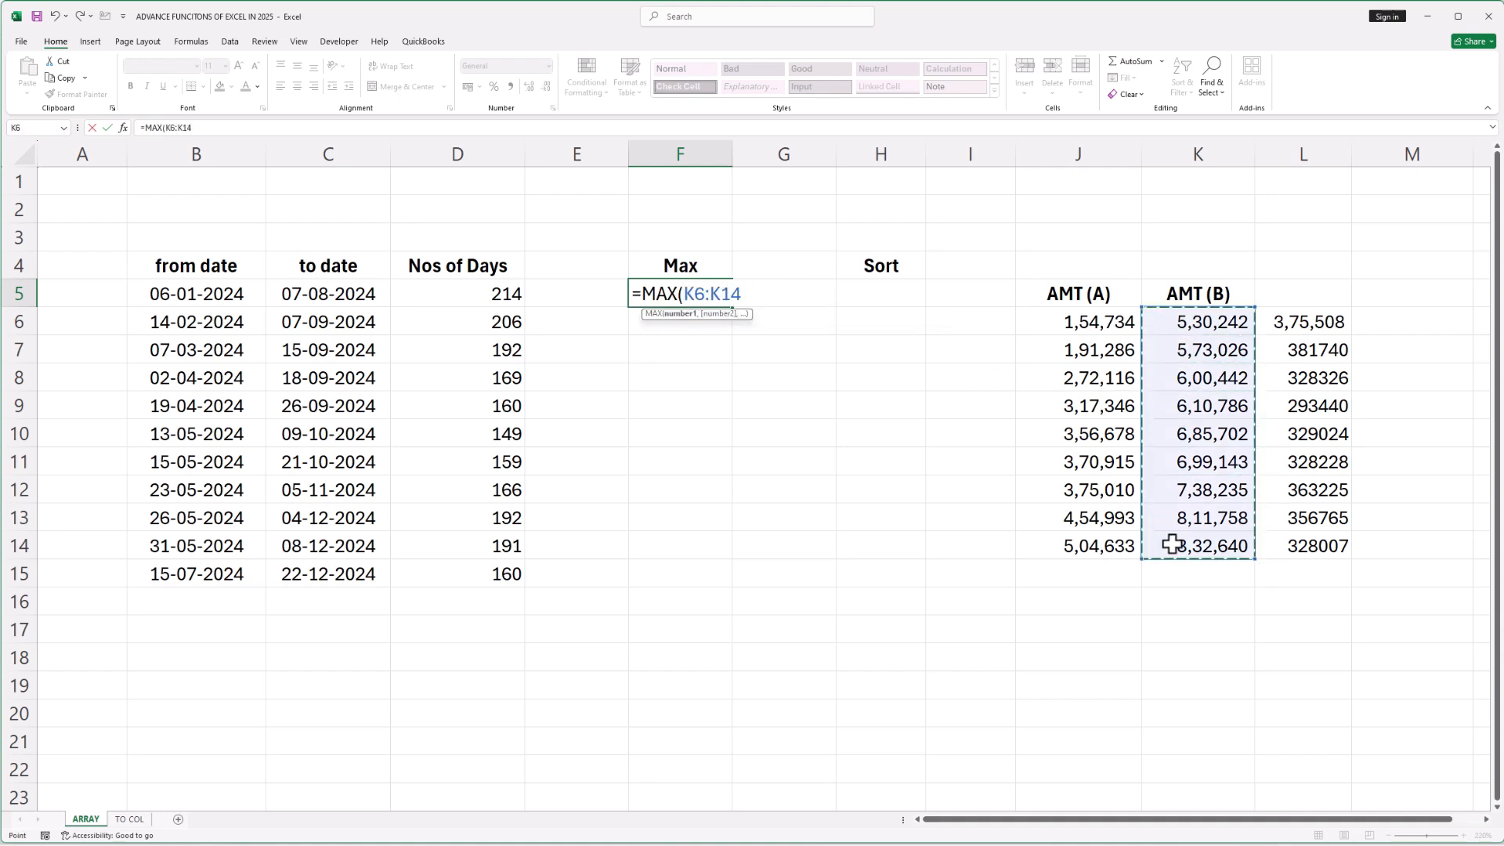
text(-)
click(1117, 325)
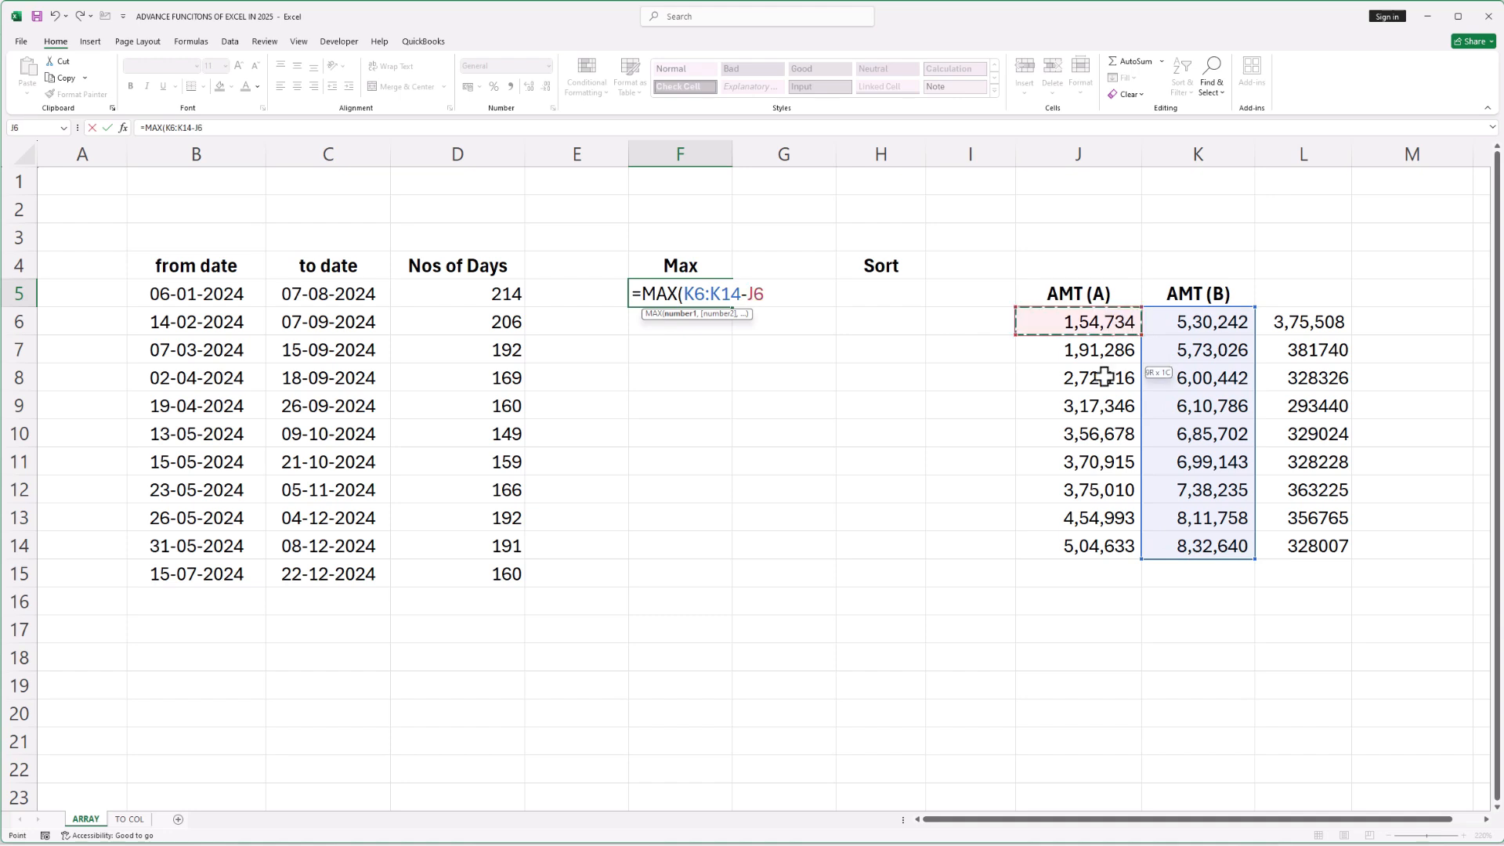
drag(1104, 378, 1108, 543)
text())
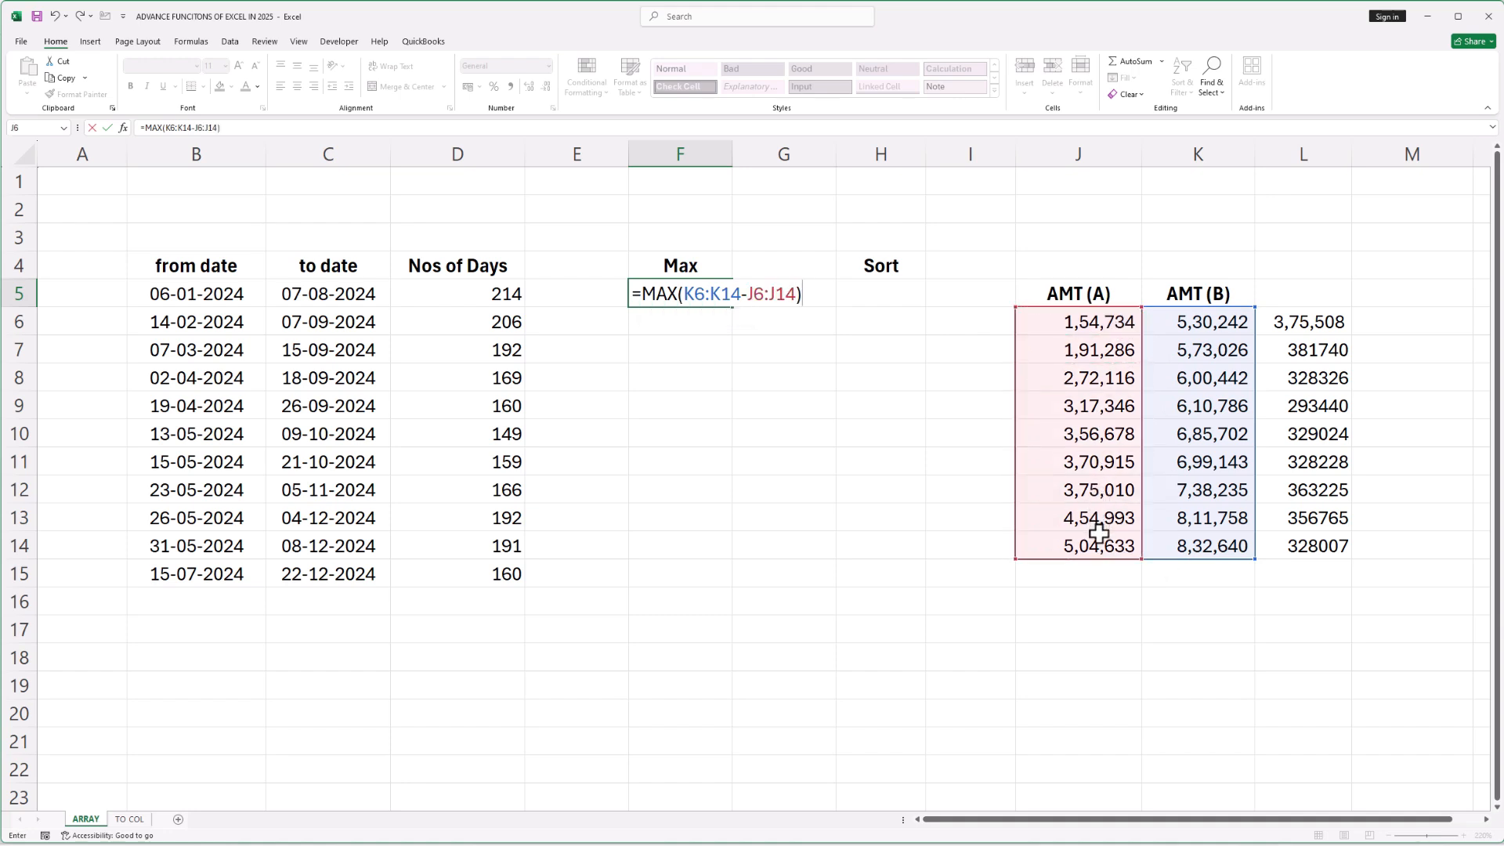
key(Return)
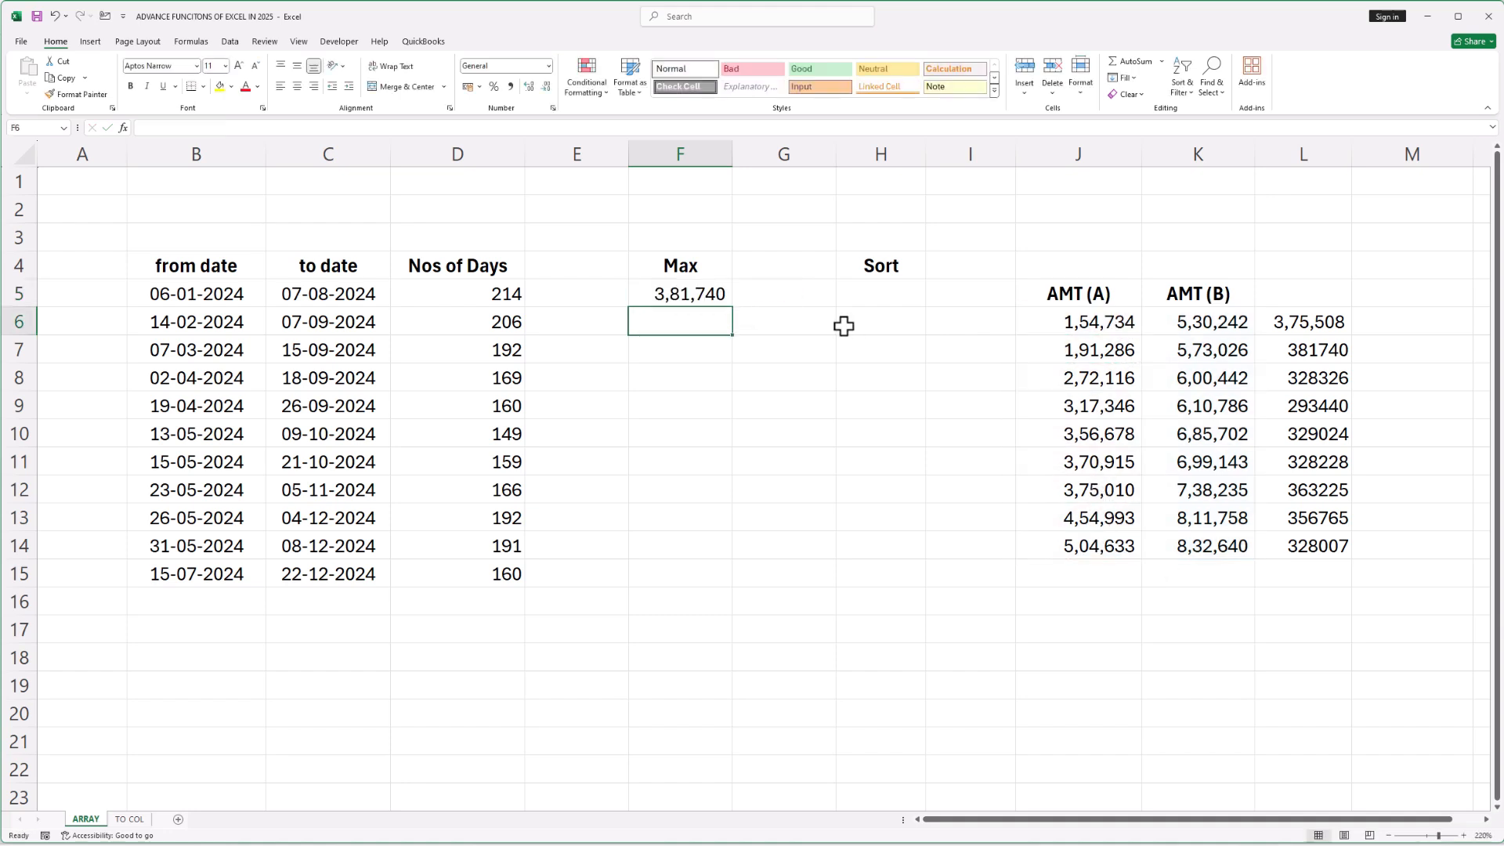
Enter =SORT(K6:K14-J6:J14) in H5 under Sort
click(694, 293)
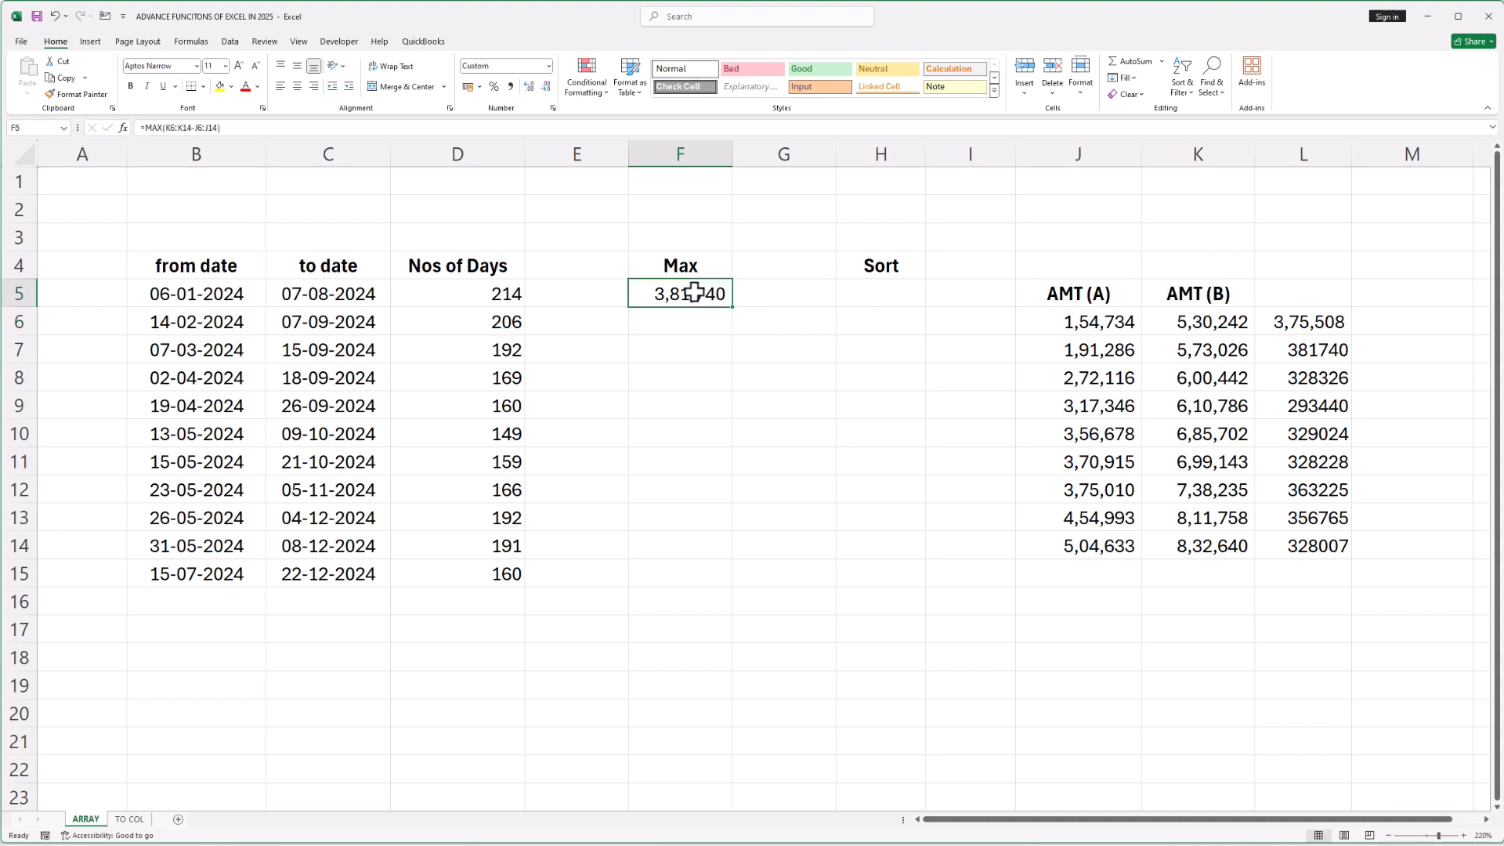
click(881, 300)
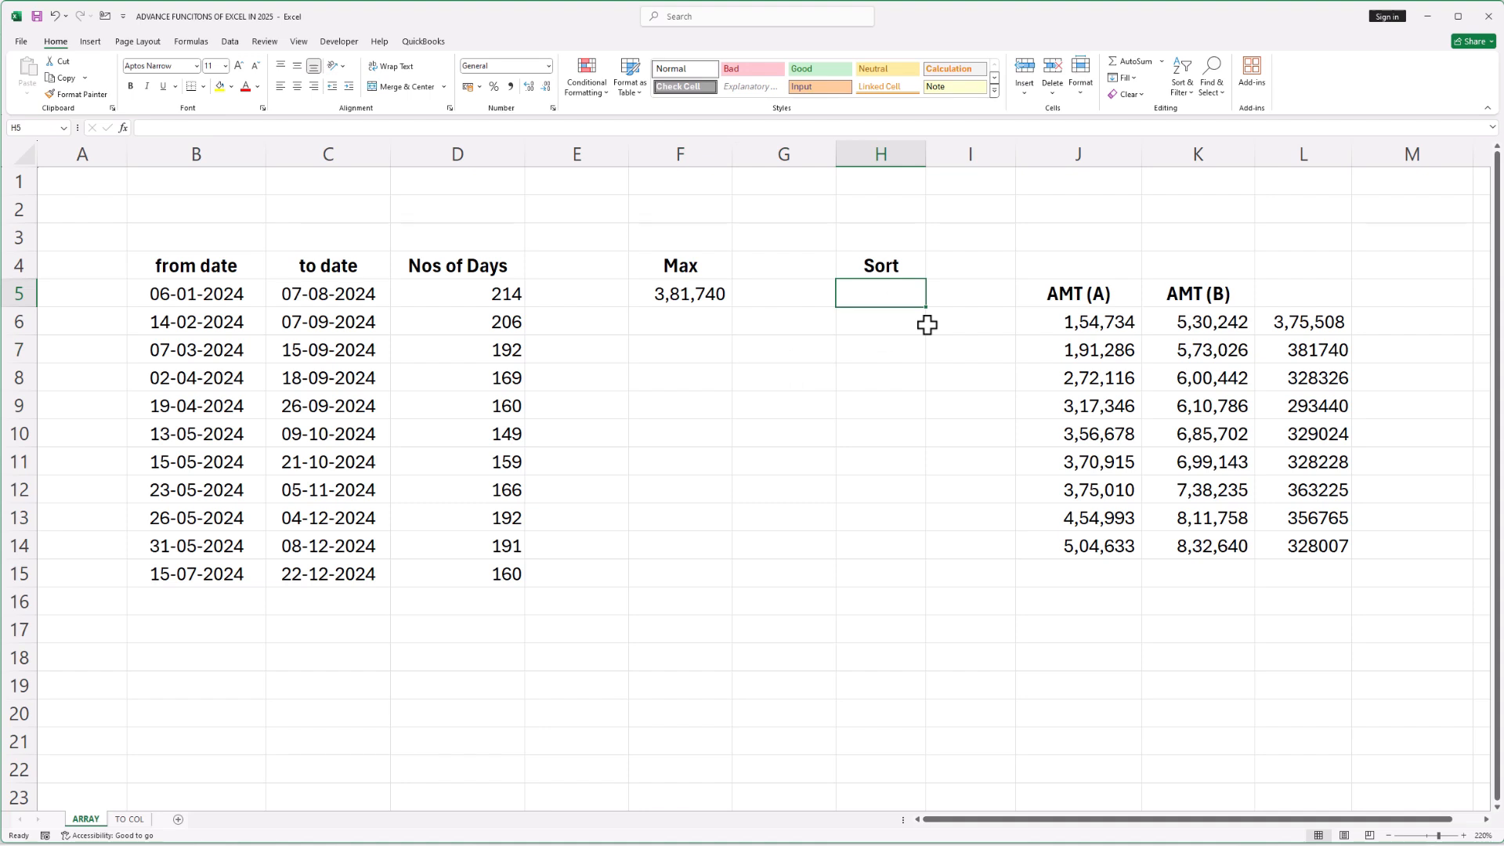
text(=sort)
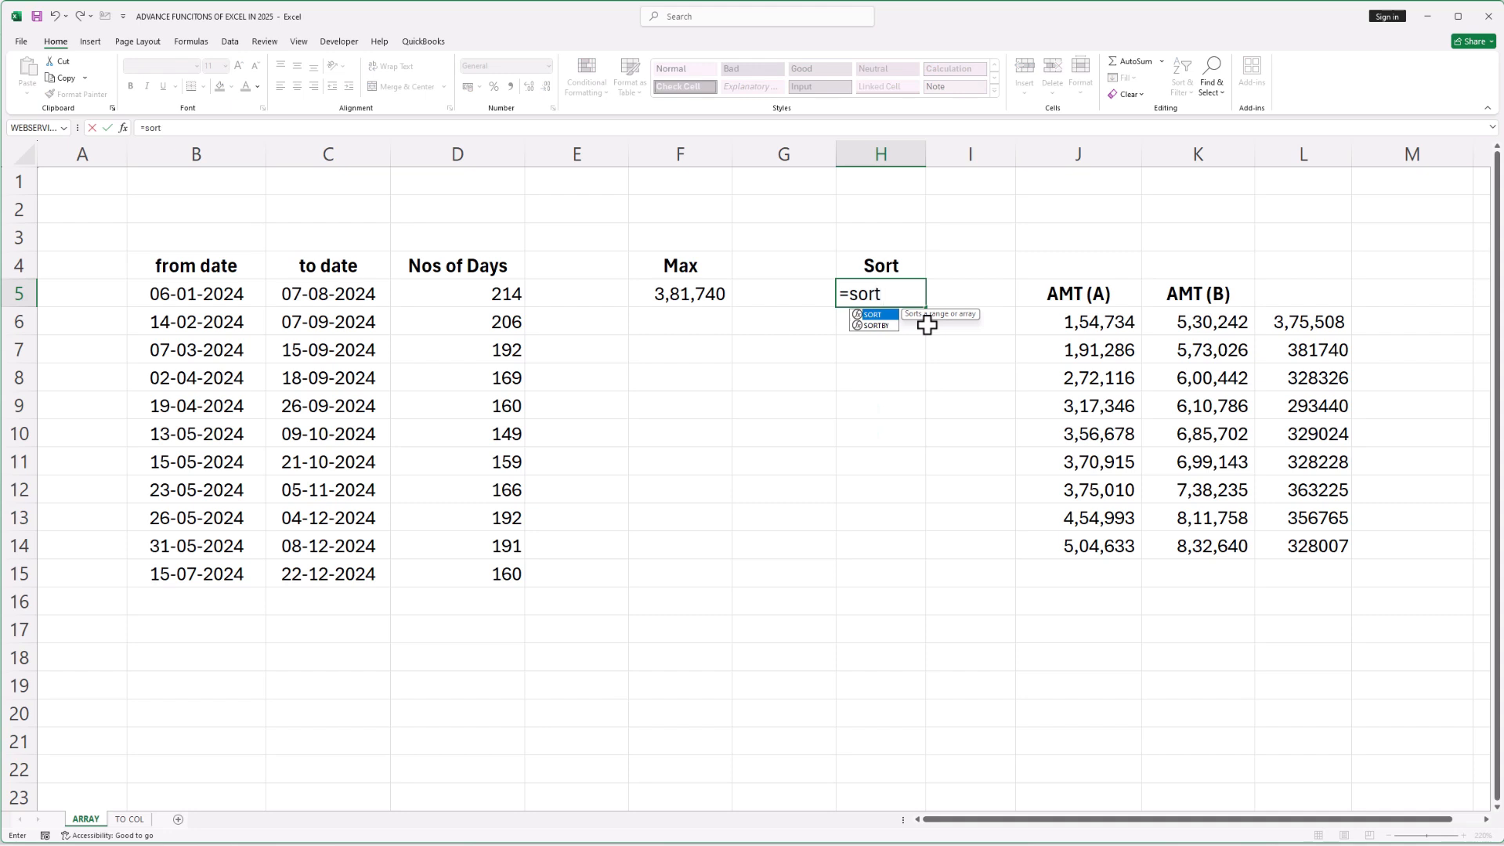
key(Tab)
drag(1198, 322, 1189, 542)
text(-)
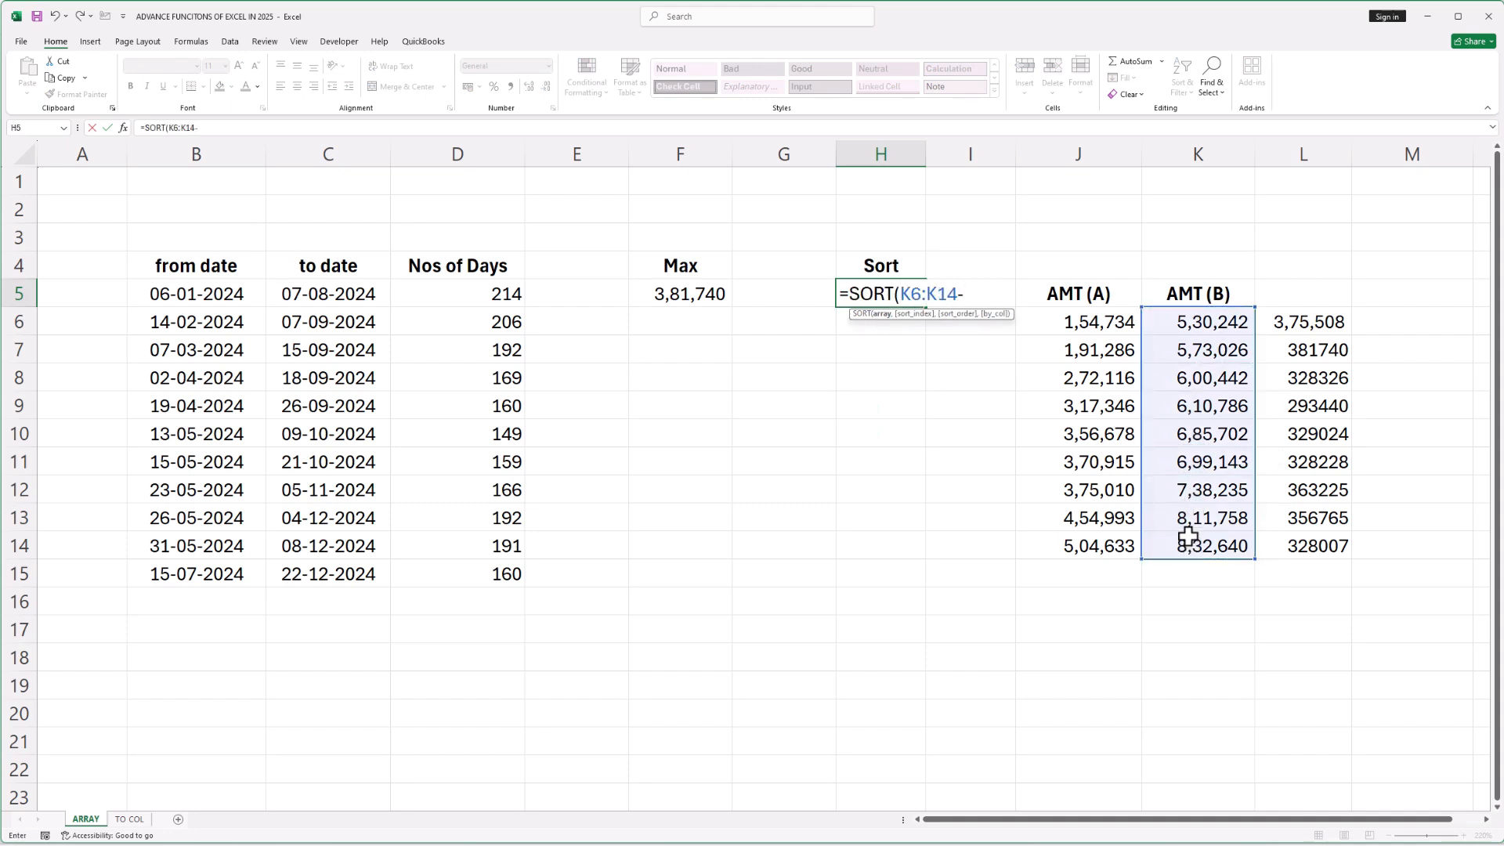
drag(1098, 321, 1095, 553)
text())
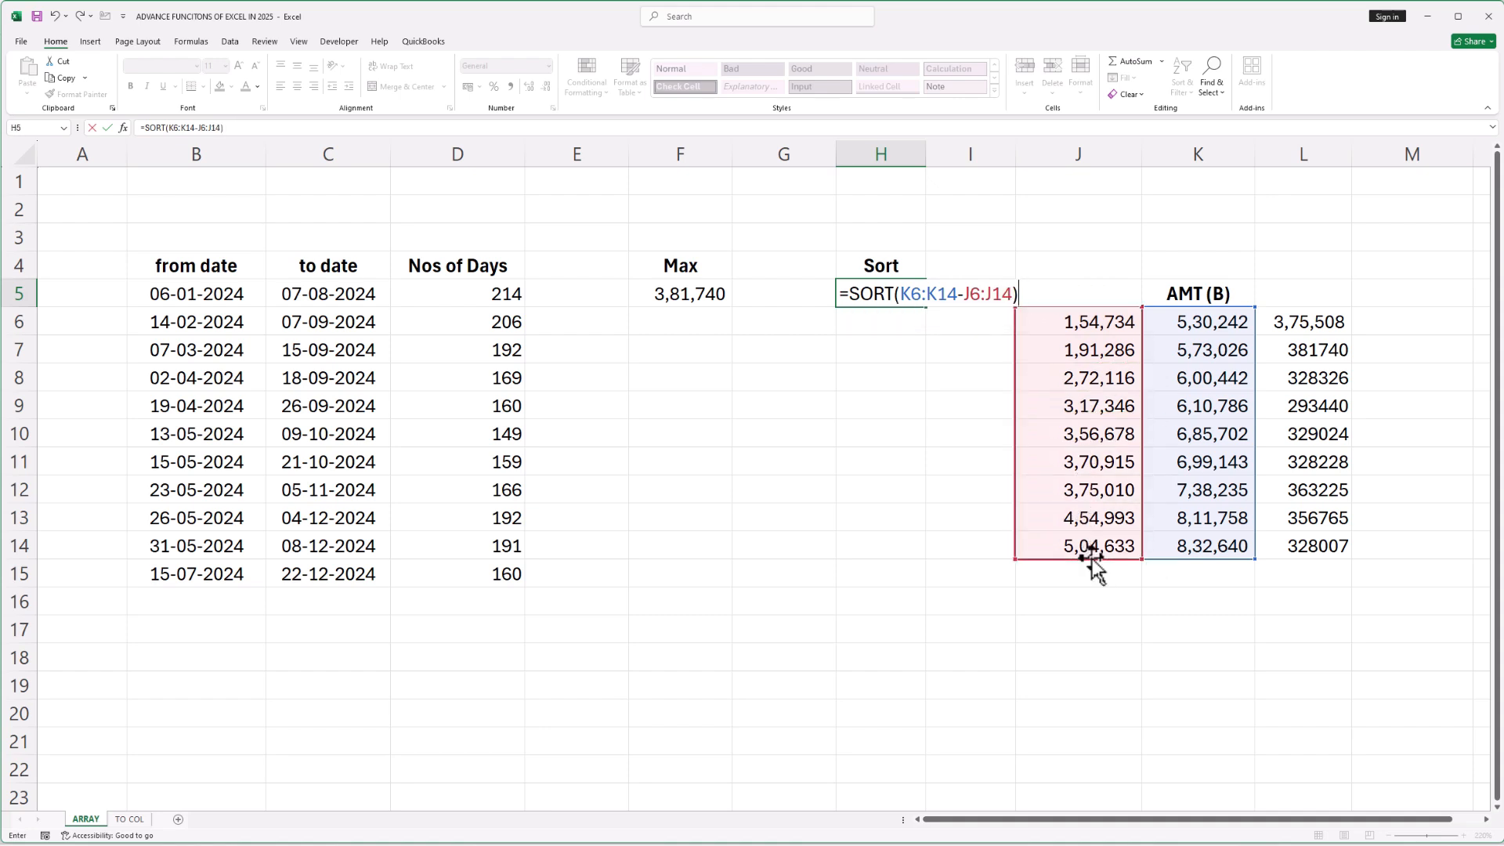
key(Return)
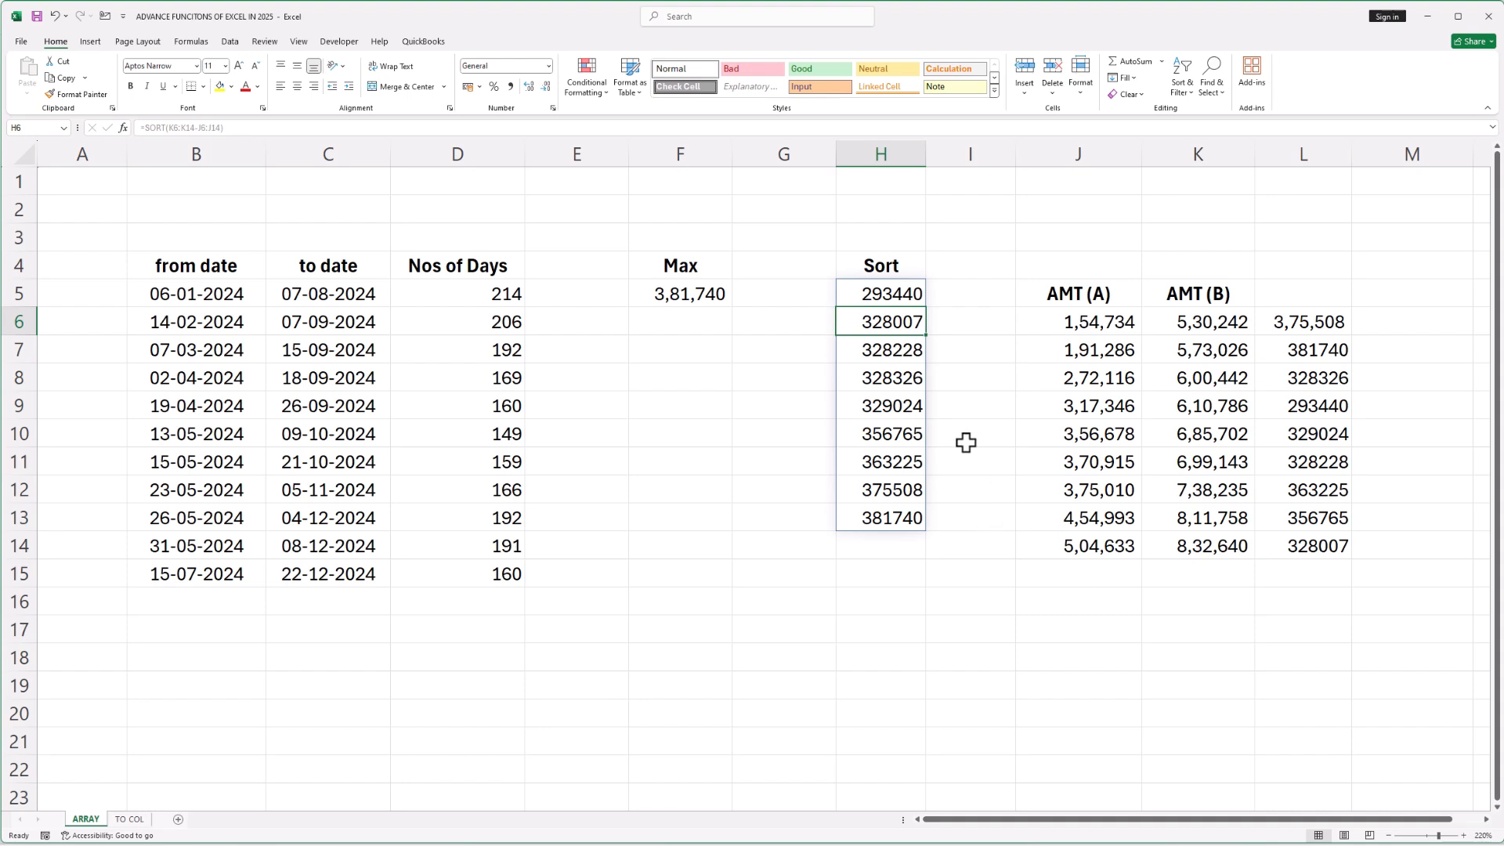
Edit the SORT formula in H5 to =SORT(K6:K14-J6:J14,,-1) so the differences sort in descending order
click(896, 296)
click(241, 127)
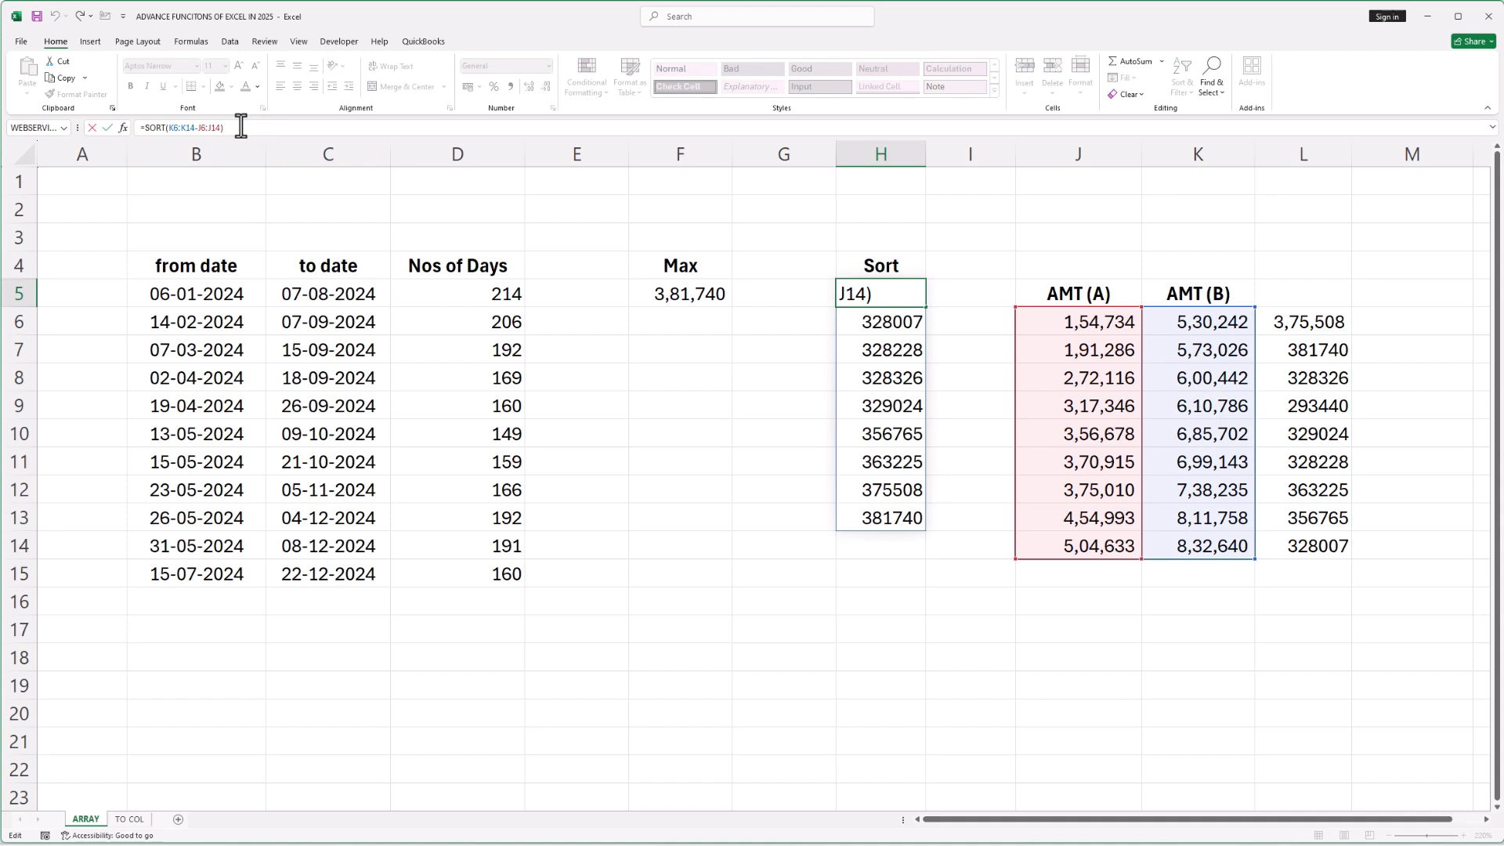
key(BackSpace)
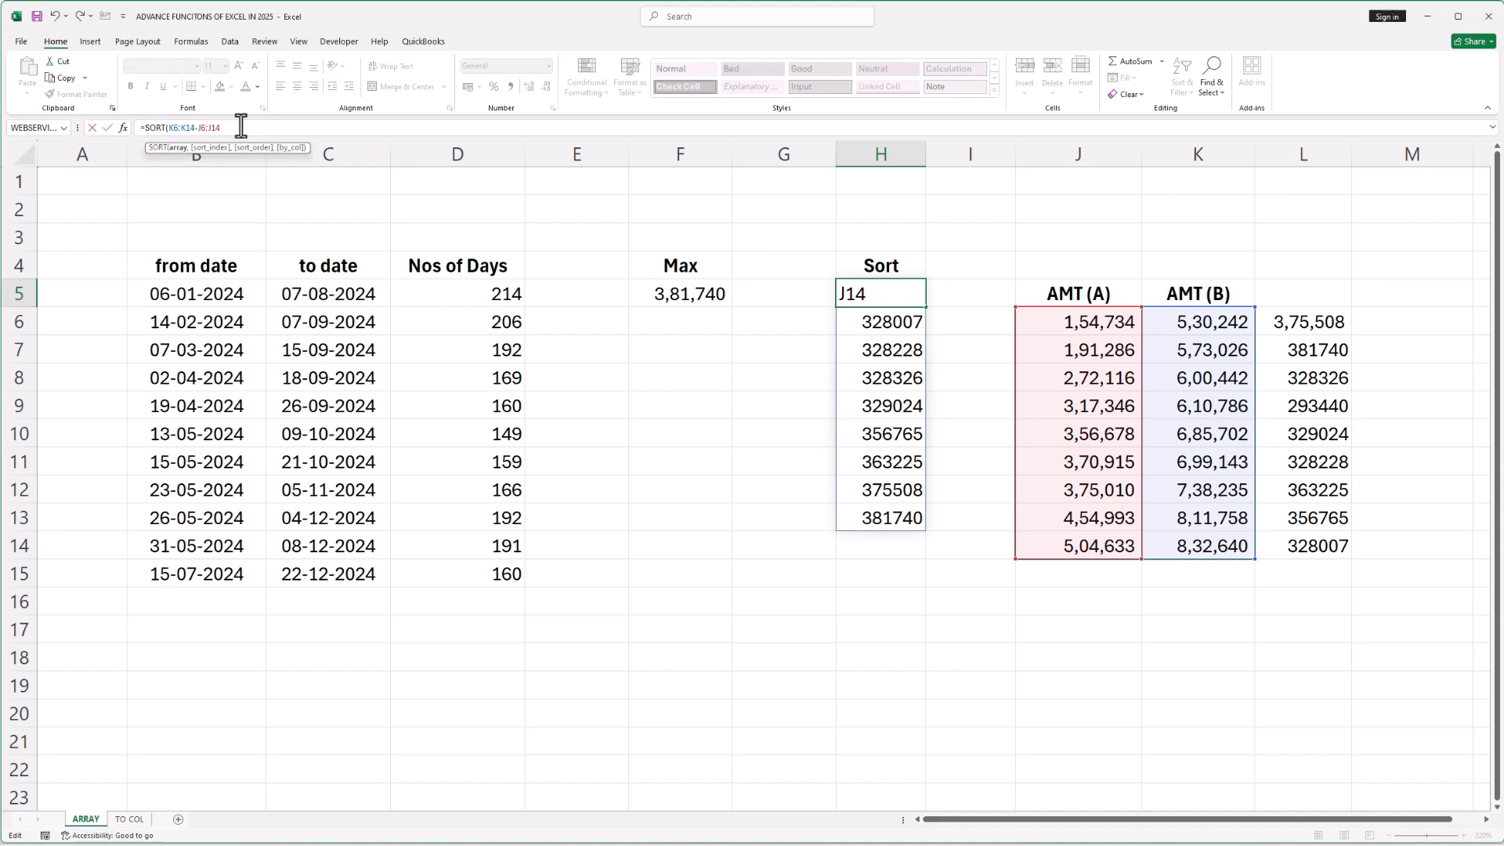
text(,,)
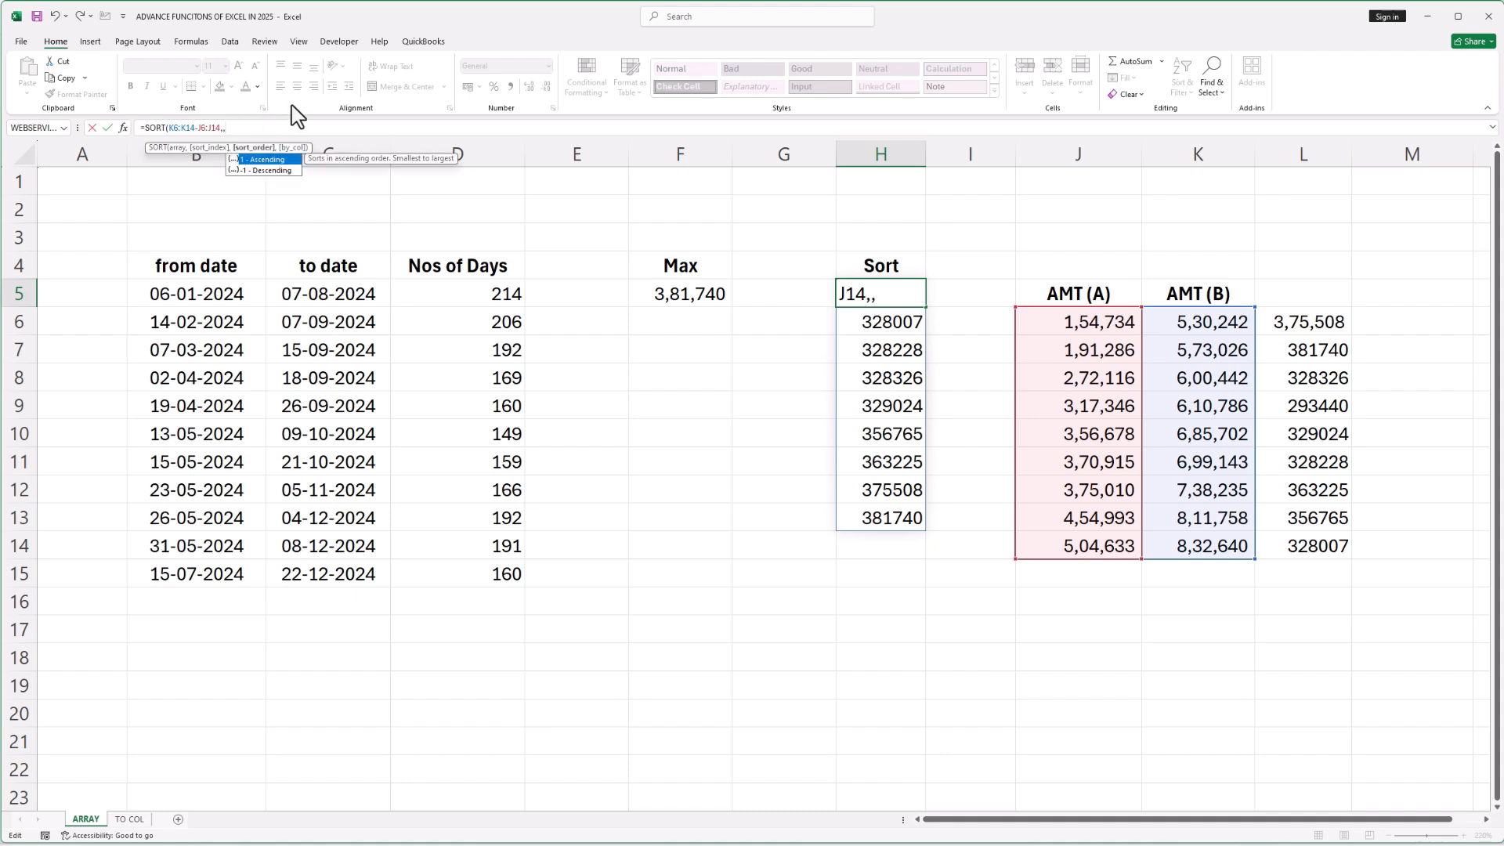
key(Down)
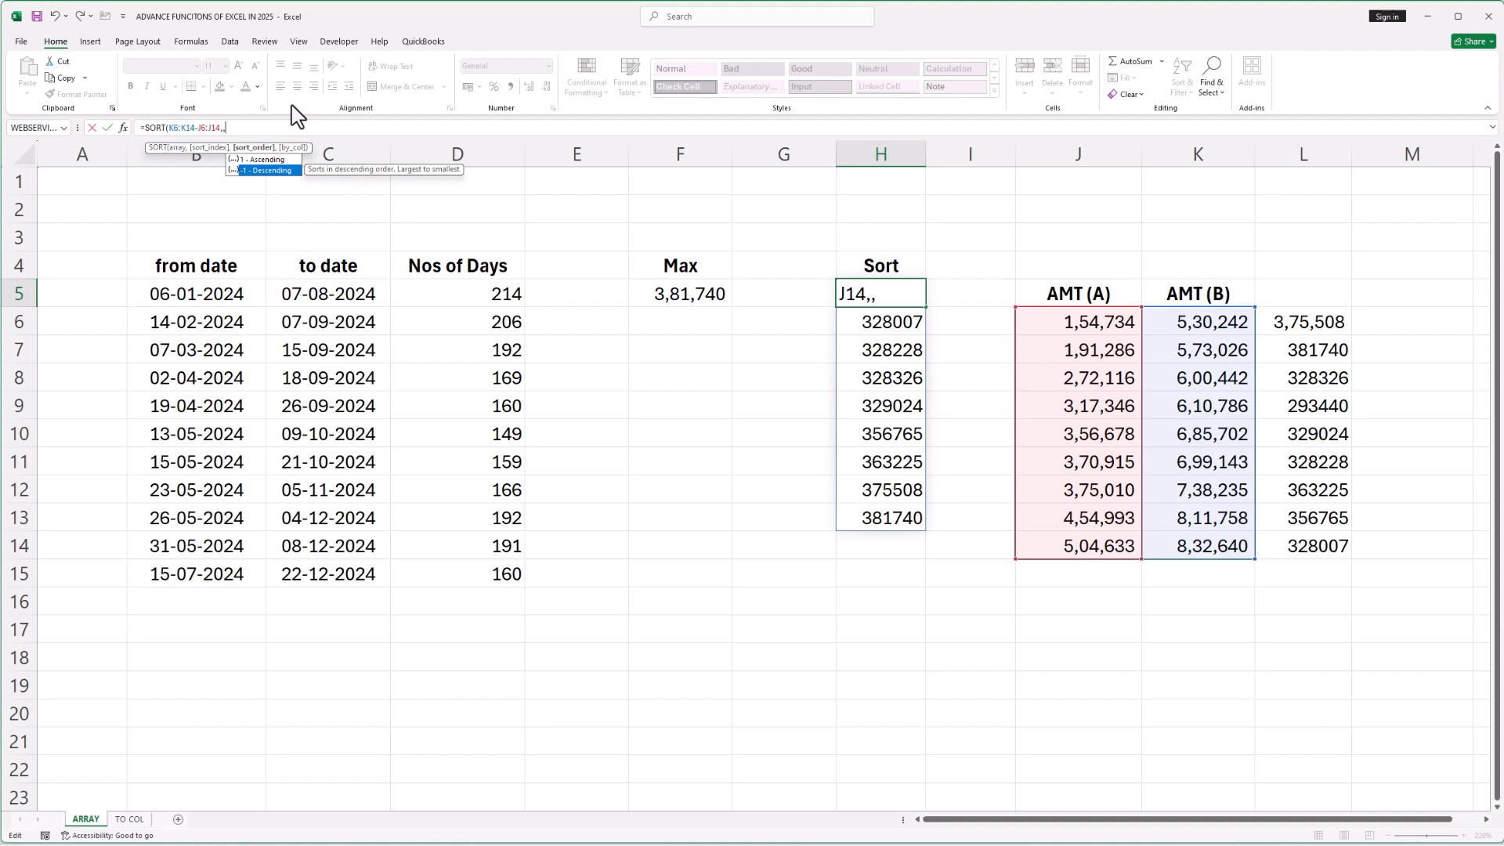
text(-1)
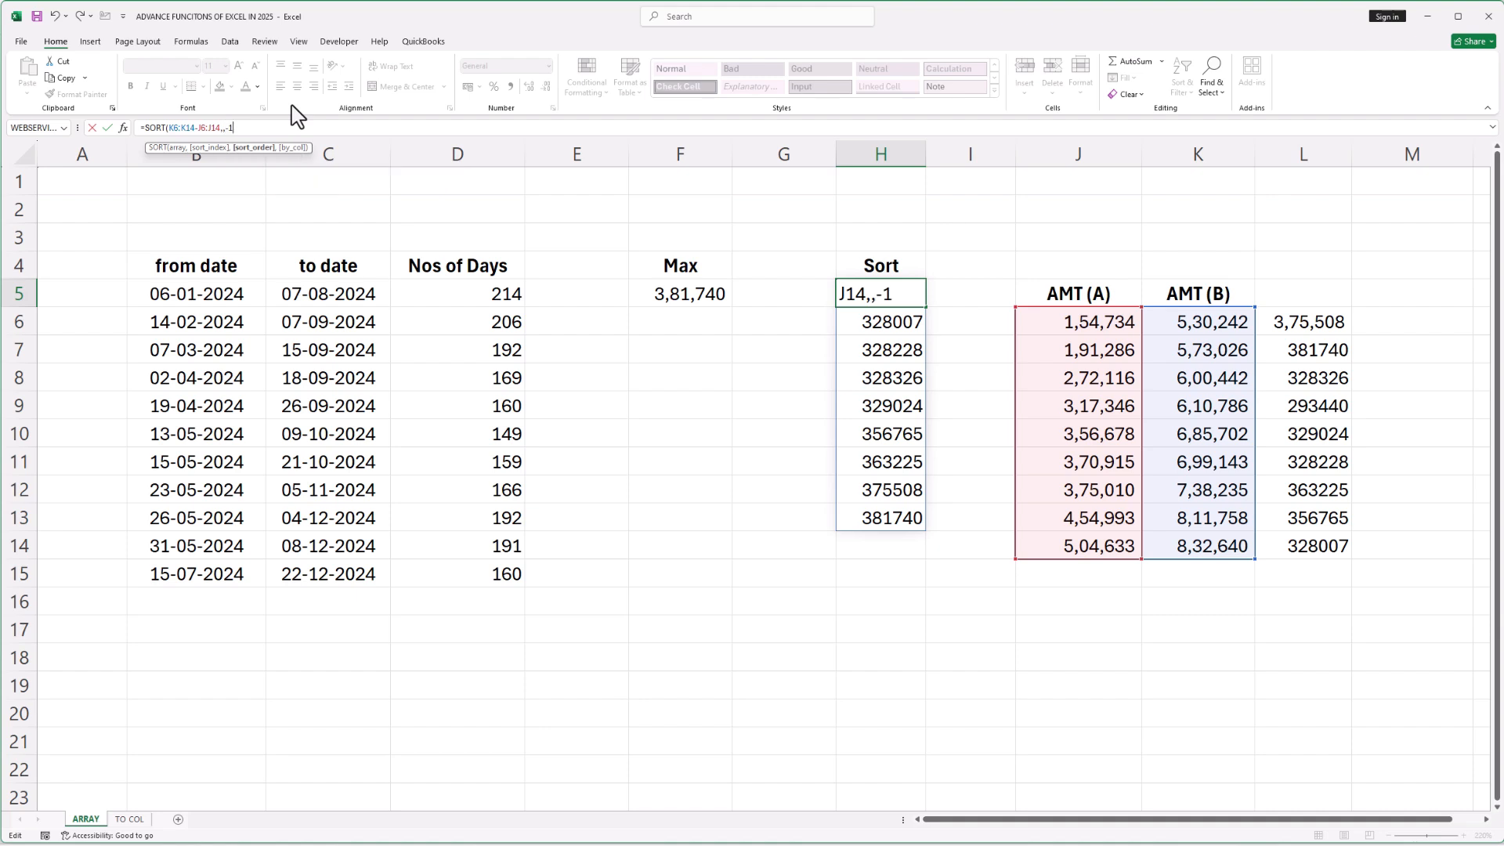
text())
key(Return)
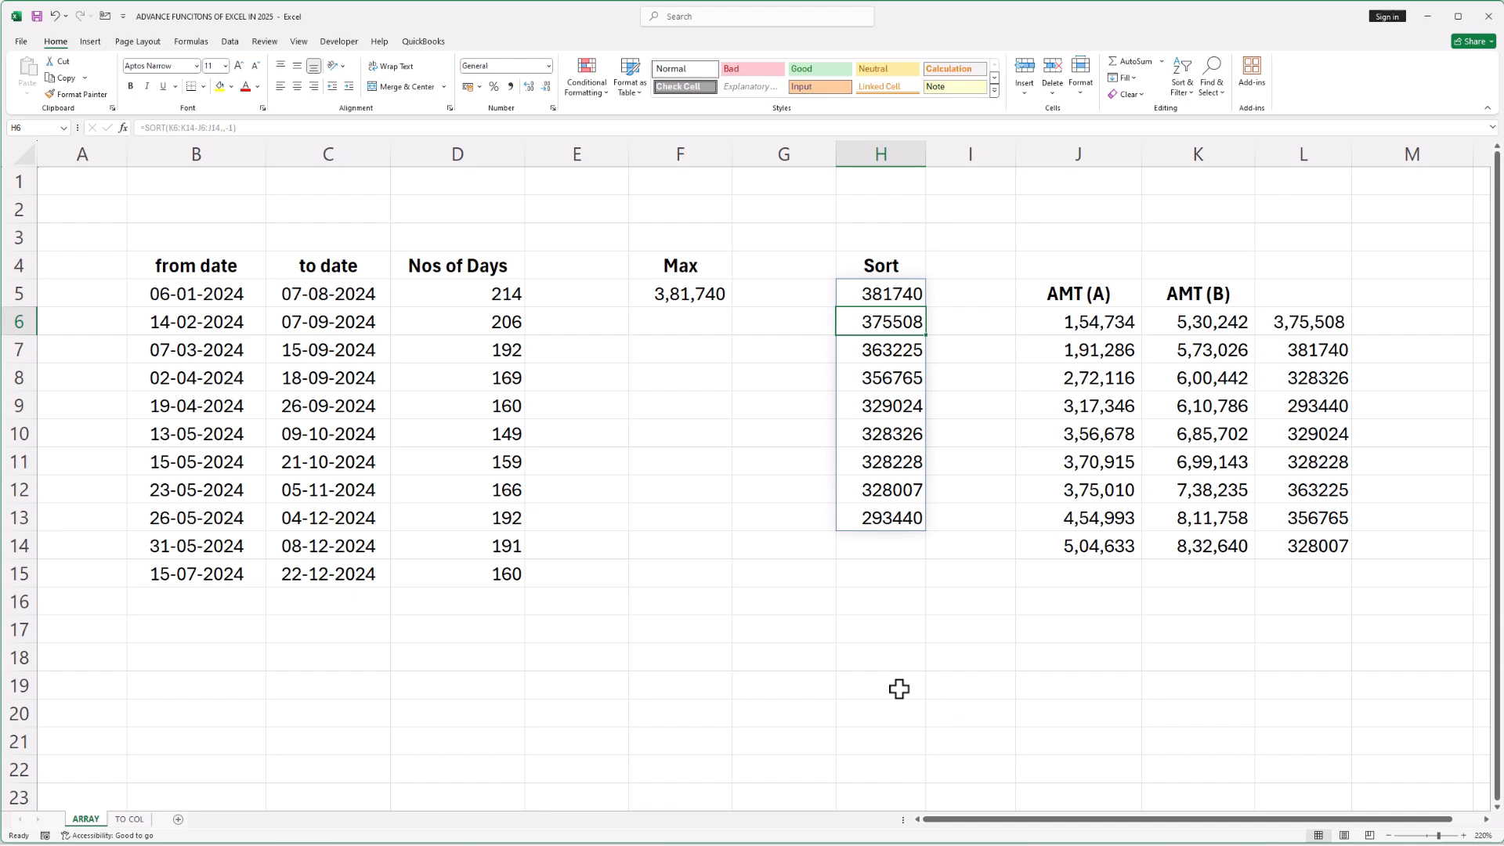
On the TO COL sheet, copy the city row B4:E4 and paste it transposed into G4
key(ctrl+Page_Down)
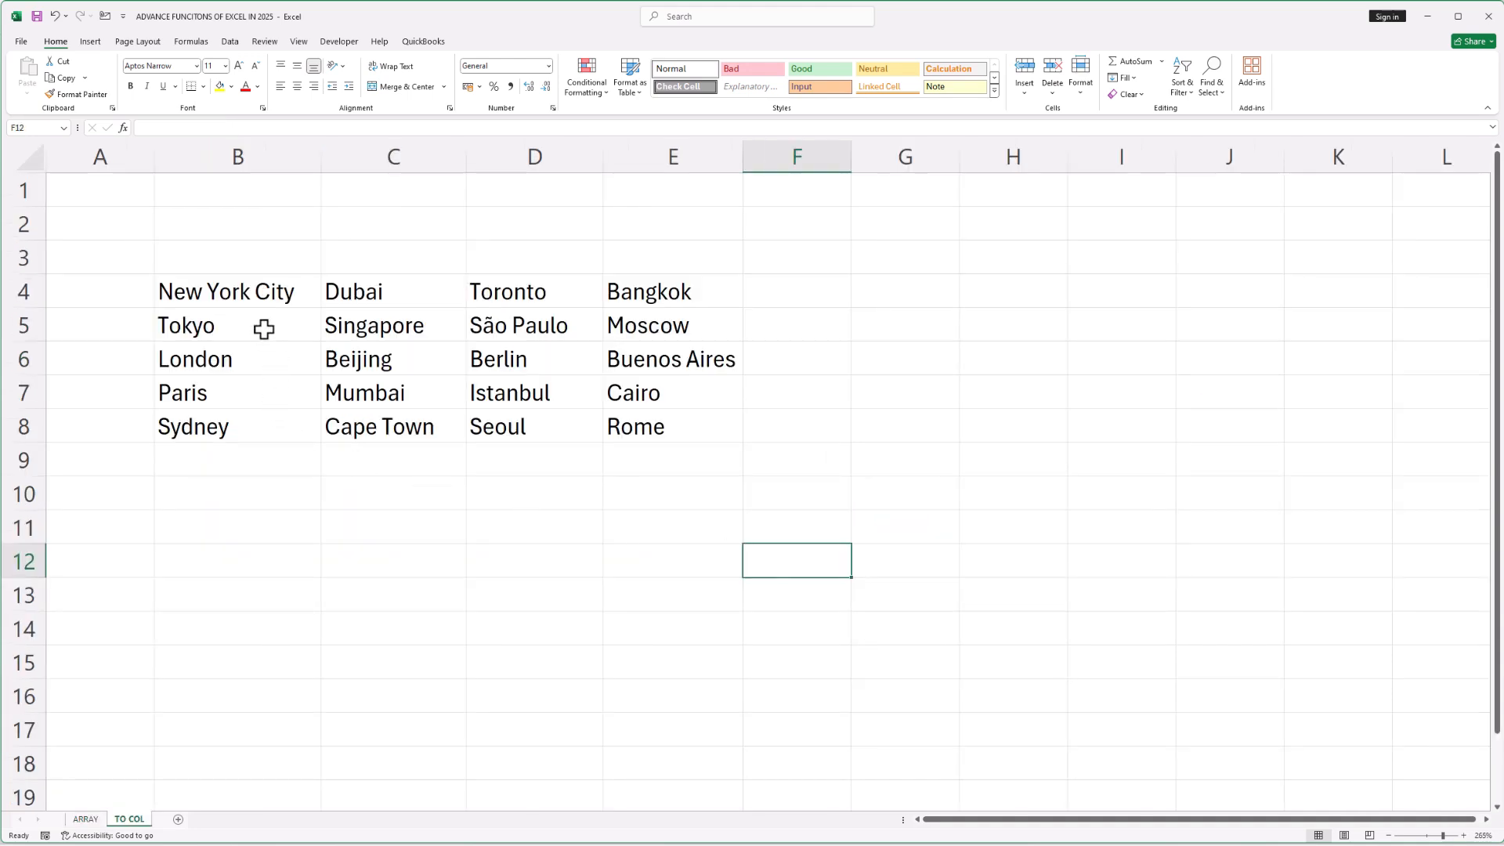
drag(248, 293, 626, 423)
click(1052, 412)
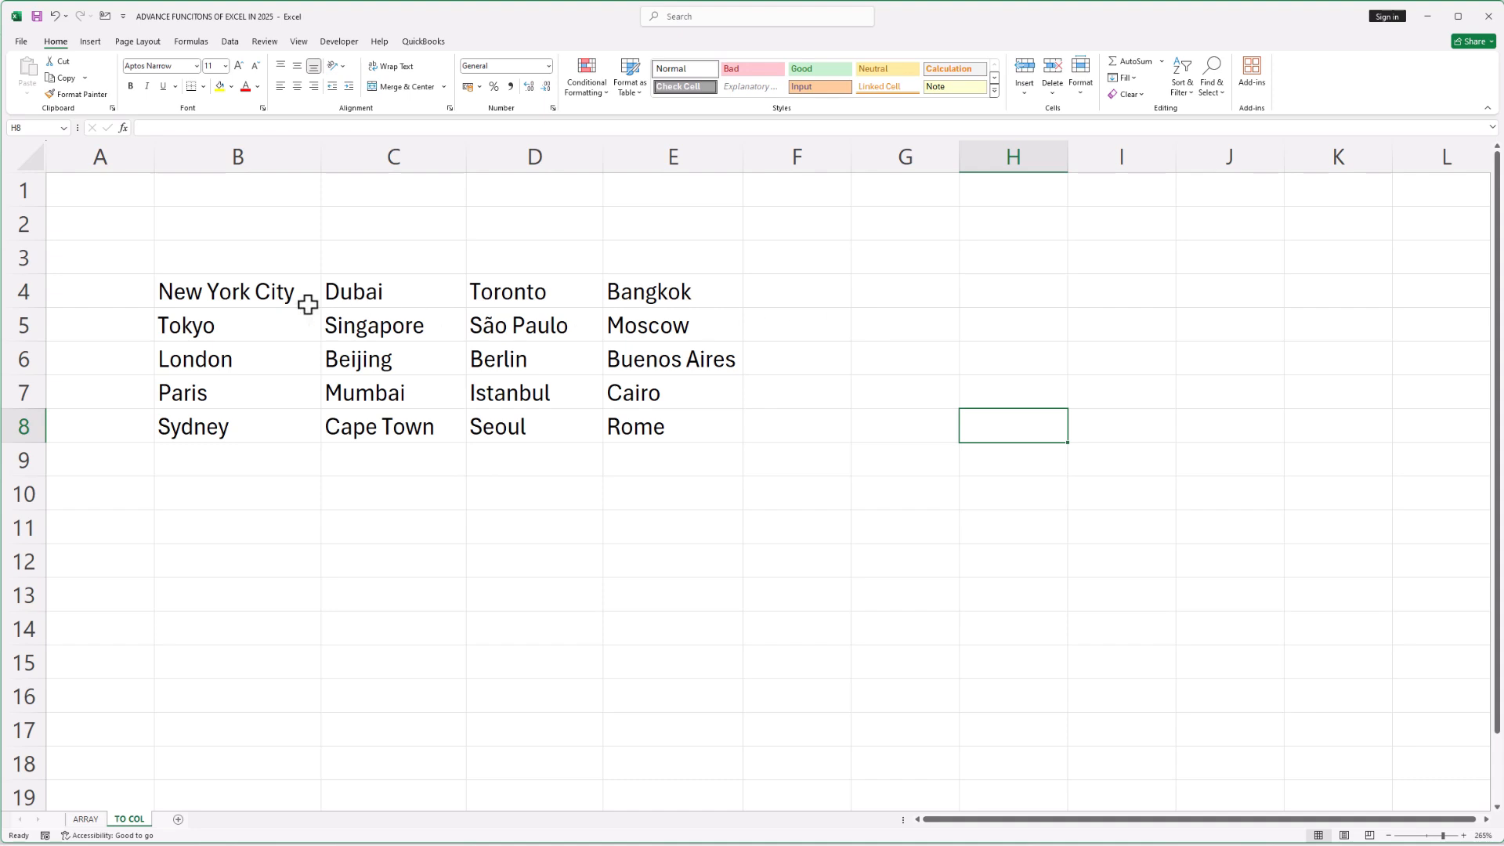
drag(242, 296, 637, 296)
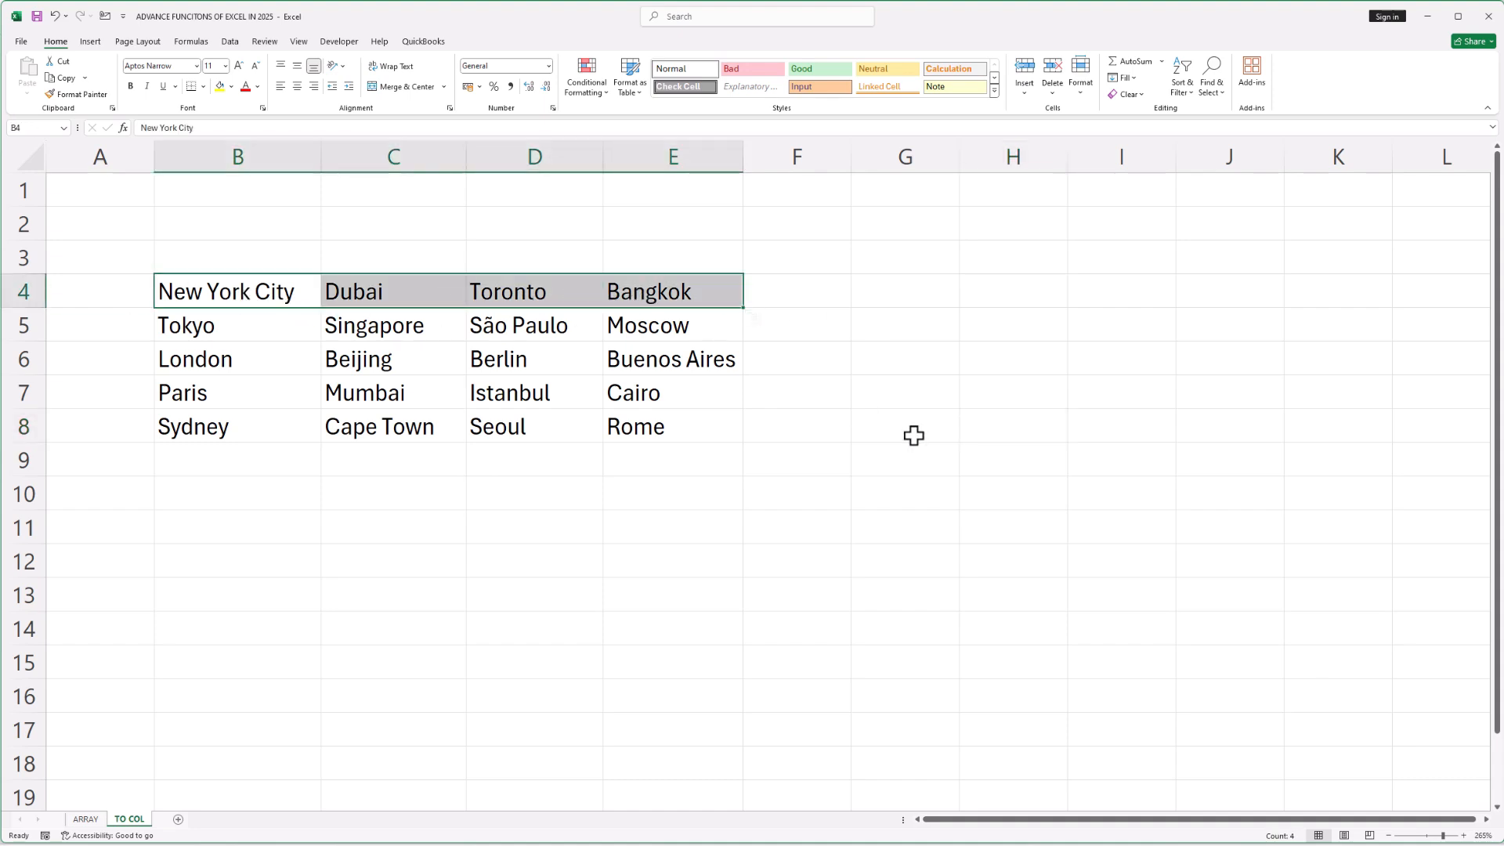
key(ctrl+c)
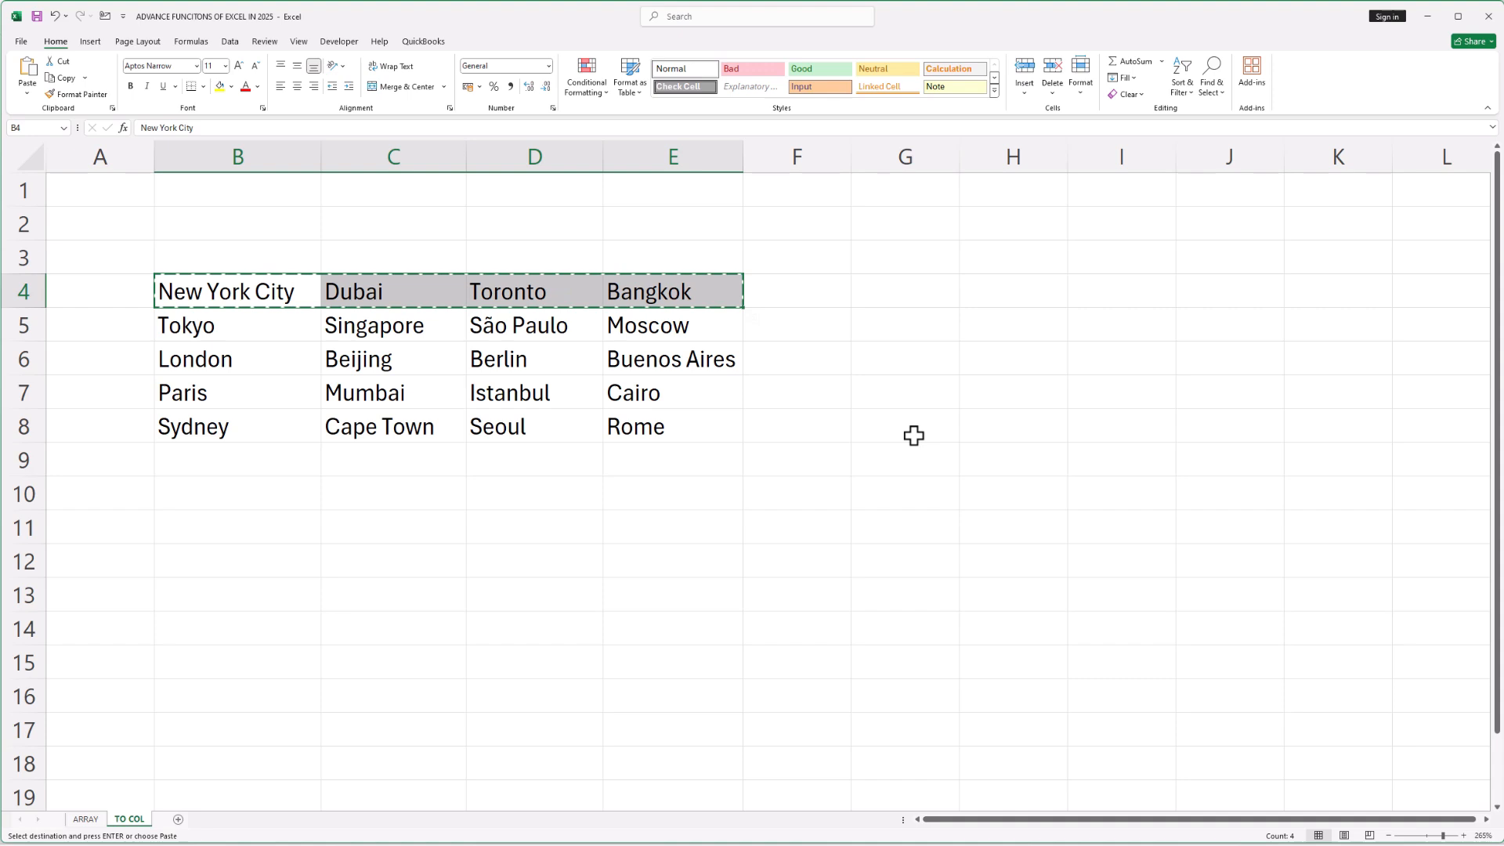
click(914, 289)
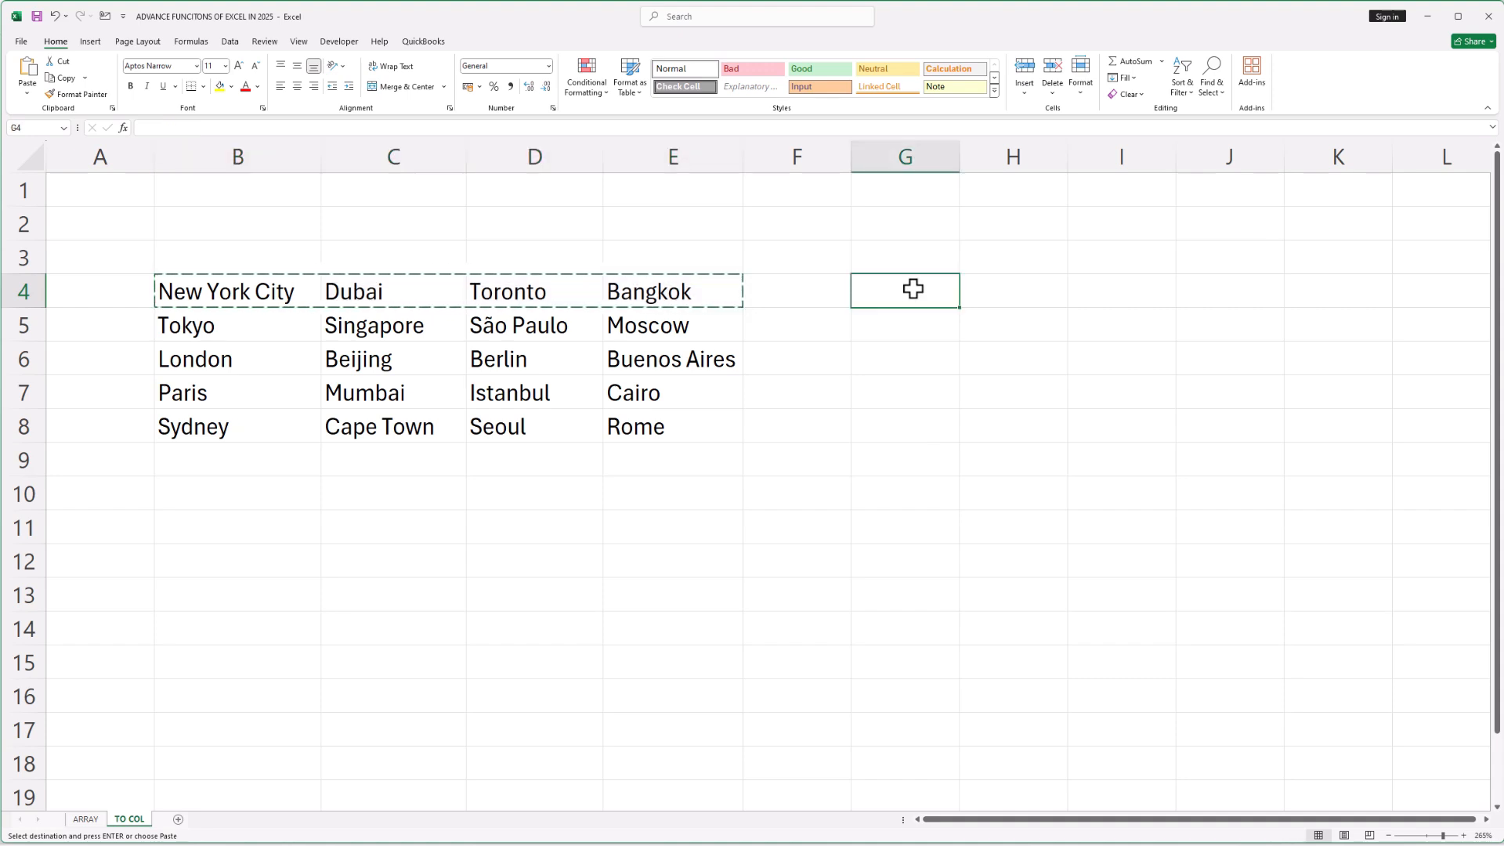
click(27, 93)
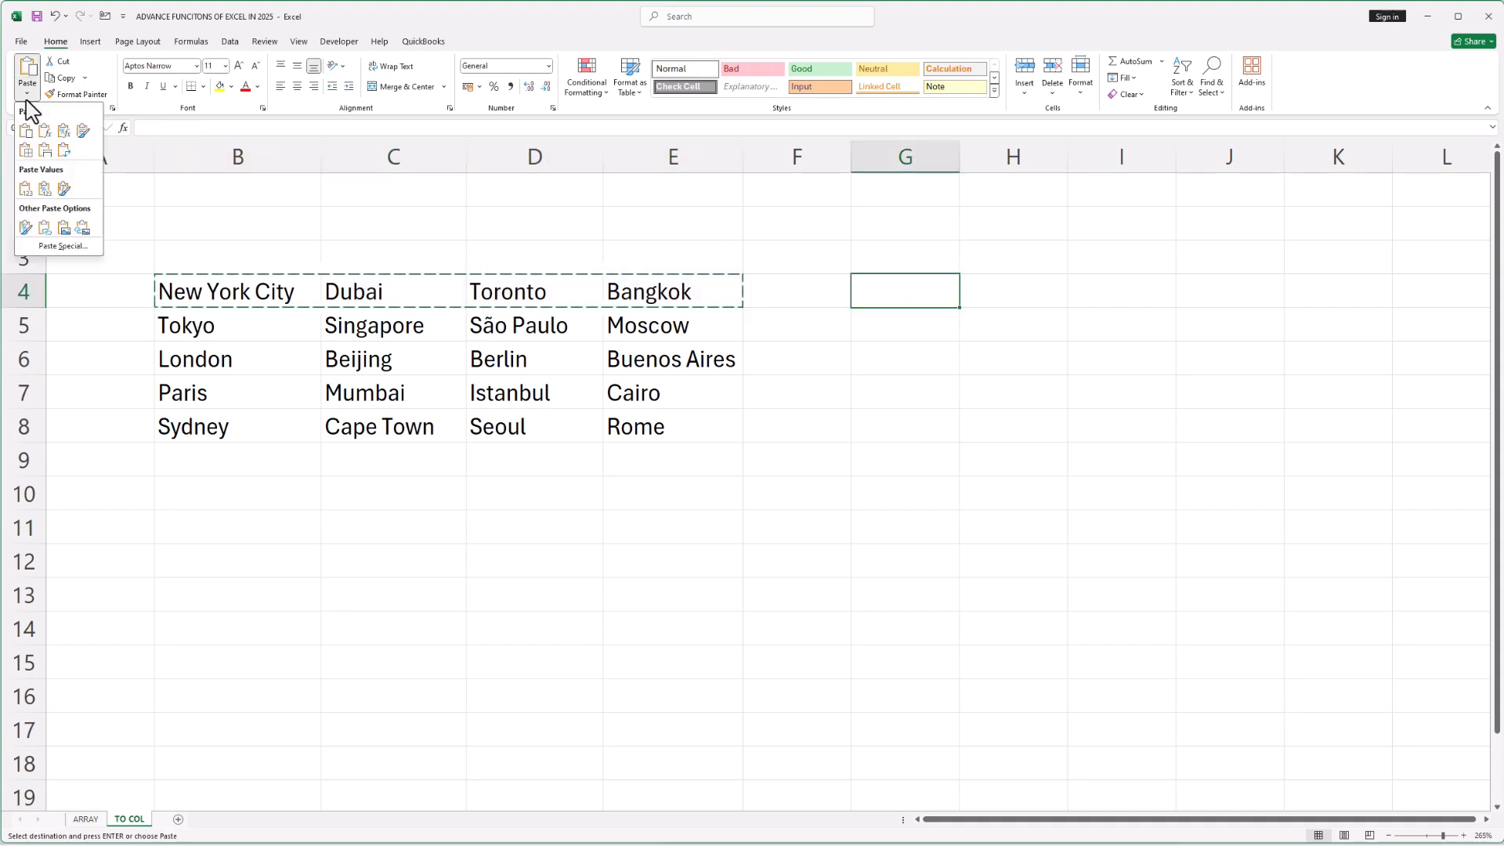
click(63, 245)
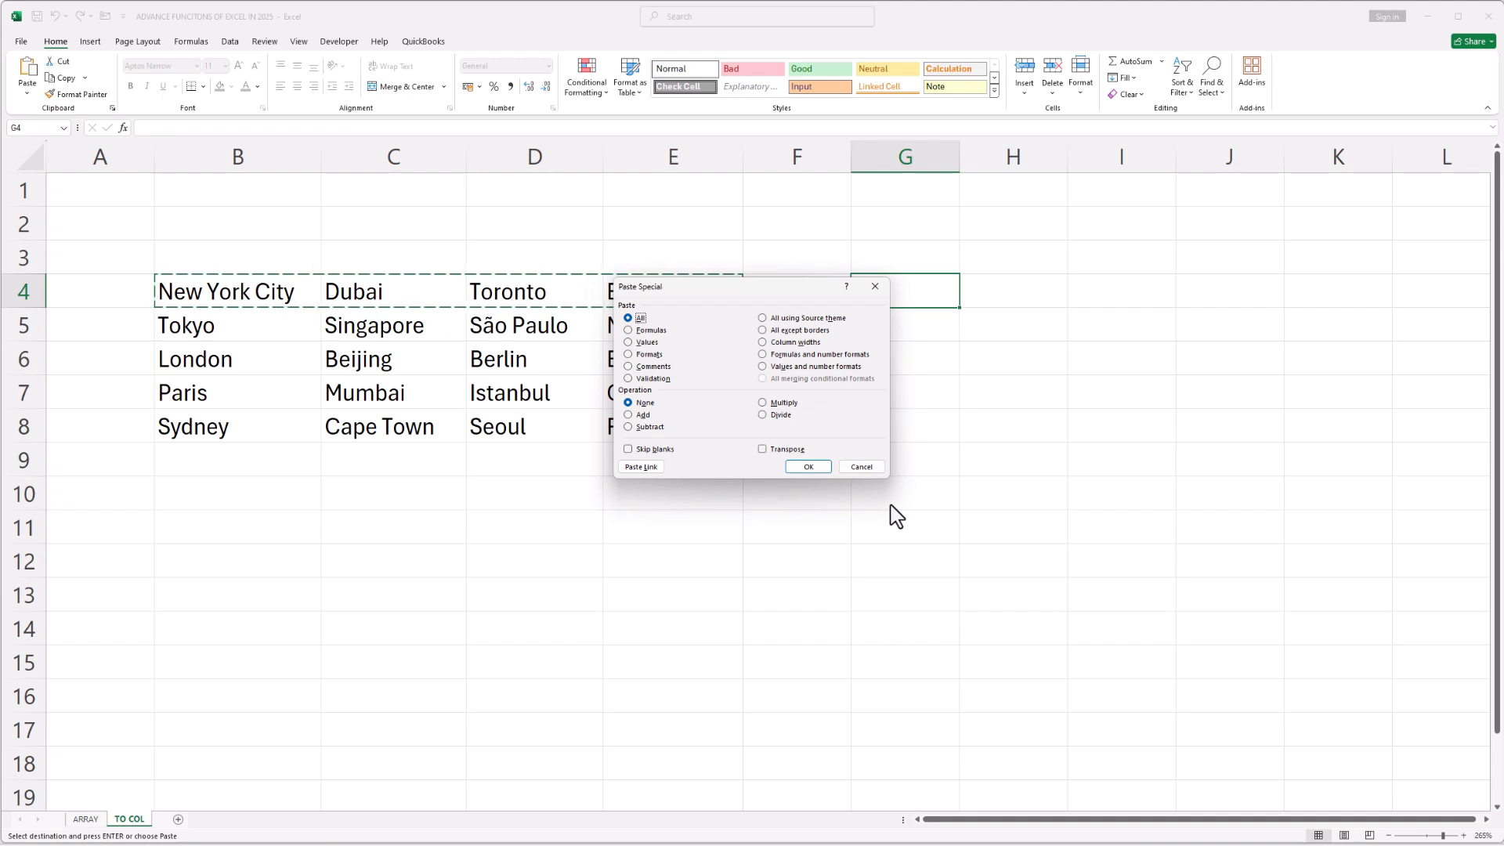
click(786, 450)
click(808, 467)
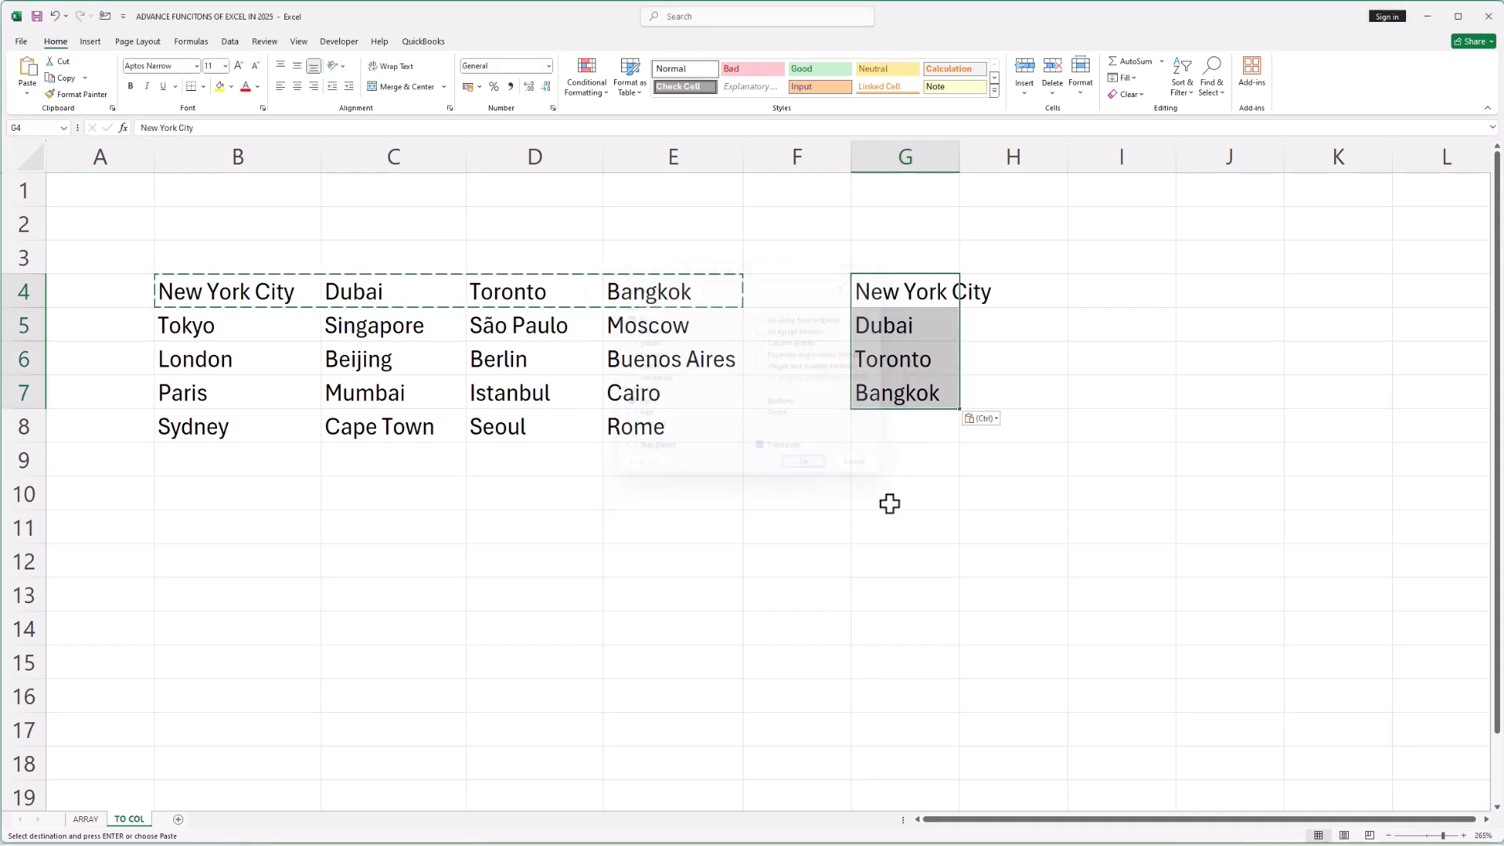
Clear the transposed cities from G4:G7
click(1009, 495)
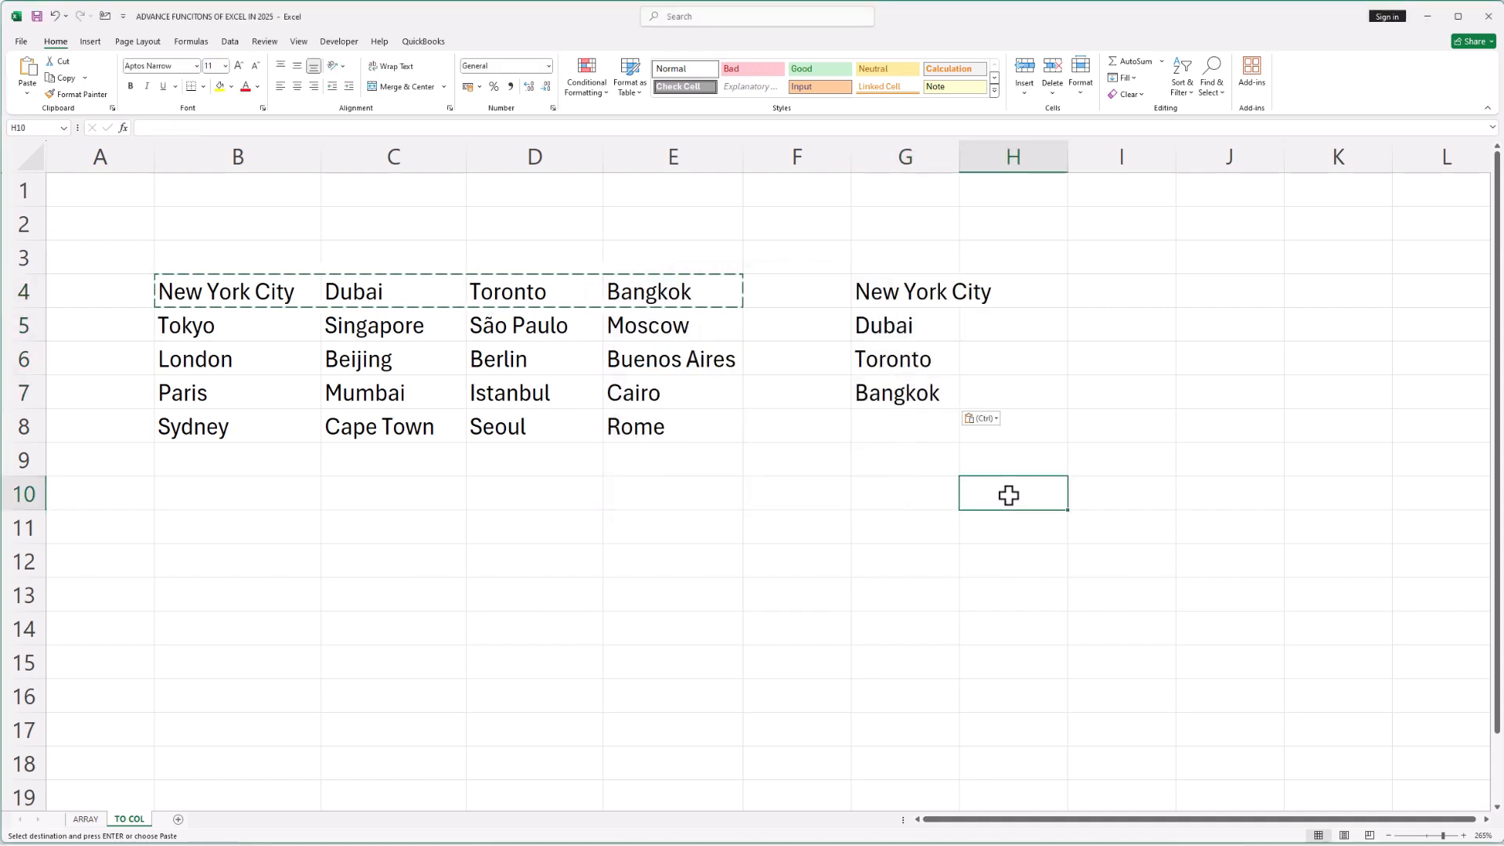
click(1142, 427)
drag(929, 297, 938, 391)
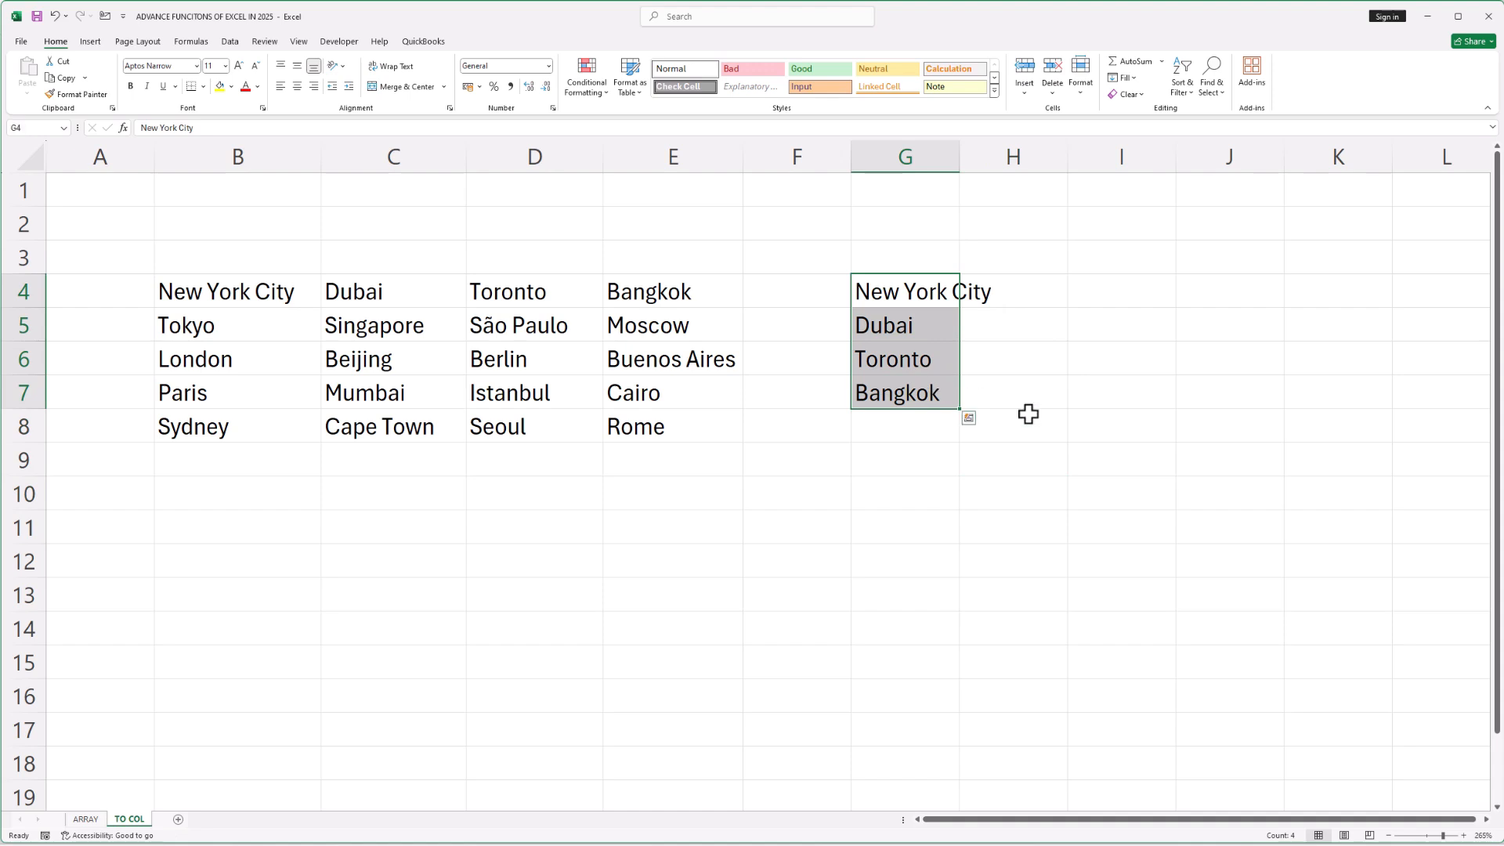
click(1088, 416)
drag(940, 289, 937, 416)
key(Delete)
Enter =TOCOL(B4:E8) in G4 to stack the whole city table into one column
click(1105, 424)
click(933, 295)
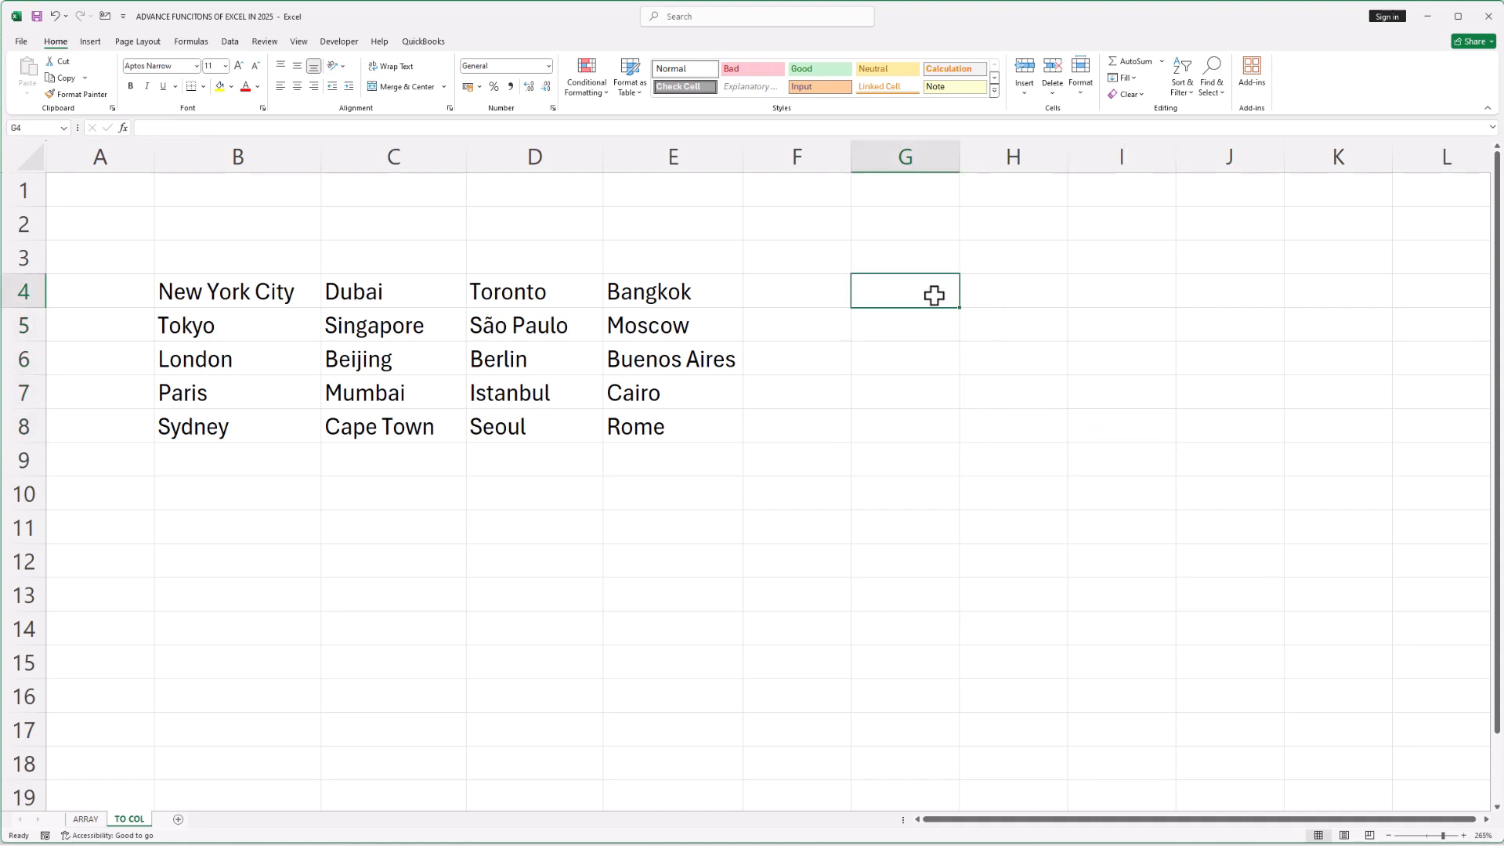
text(=to)
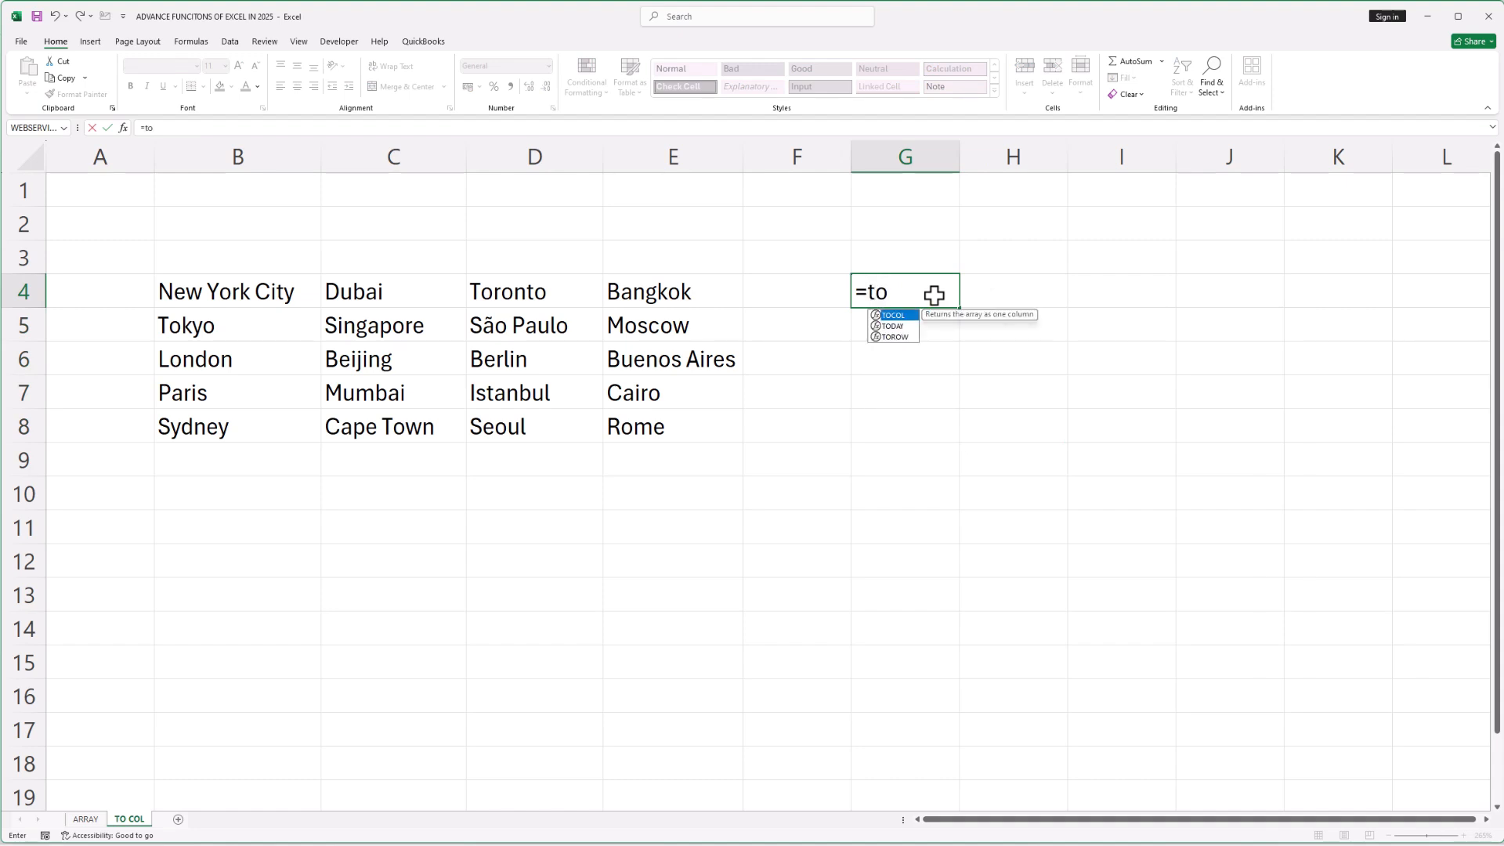
key(Tab)
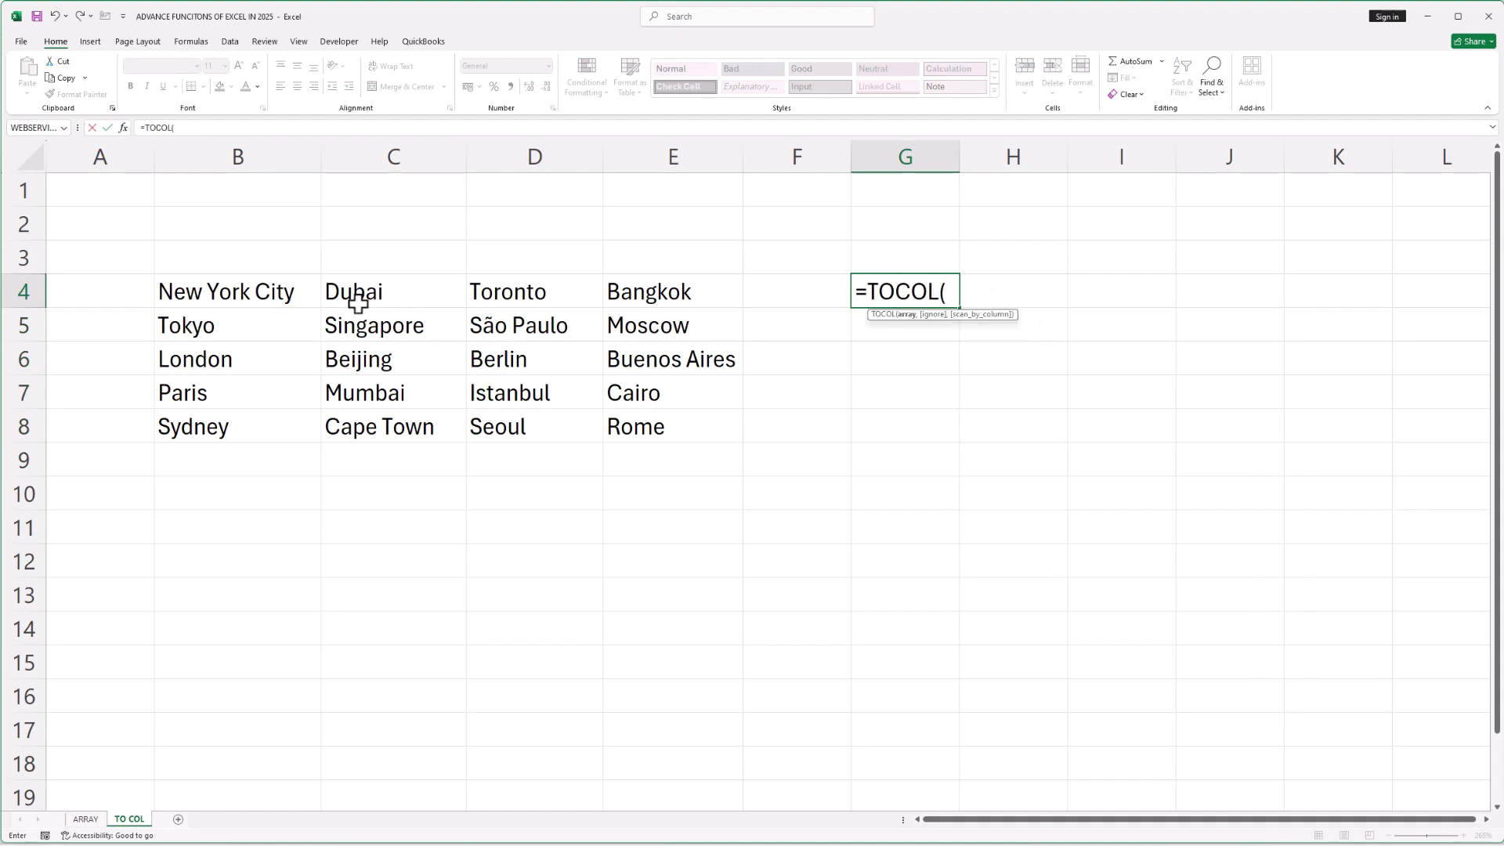
drag(245, 288, 662, 422)
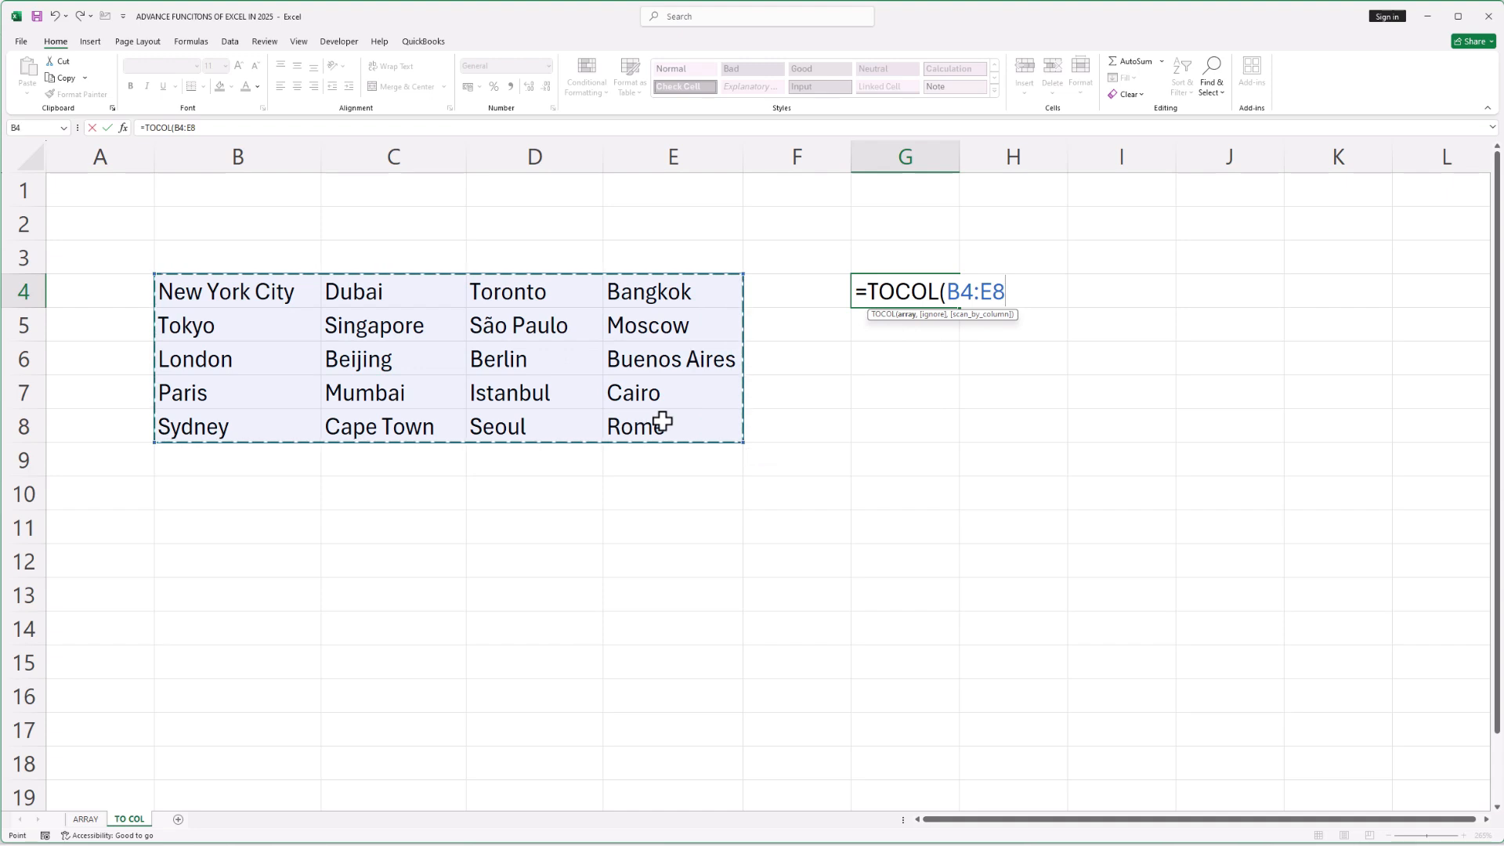
text())
key(Return)
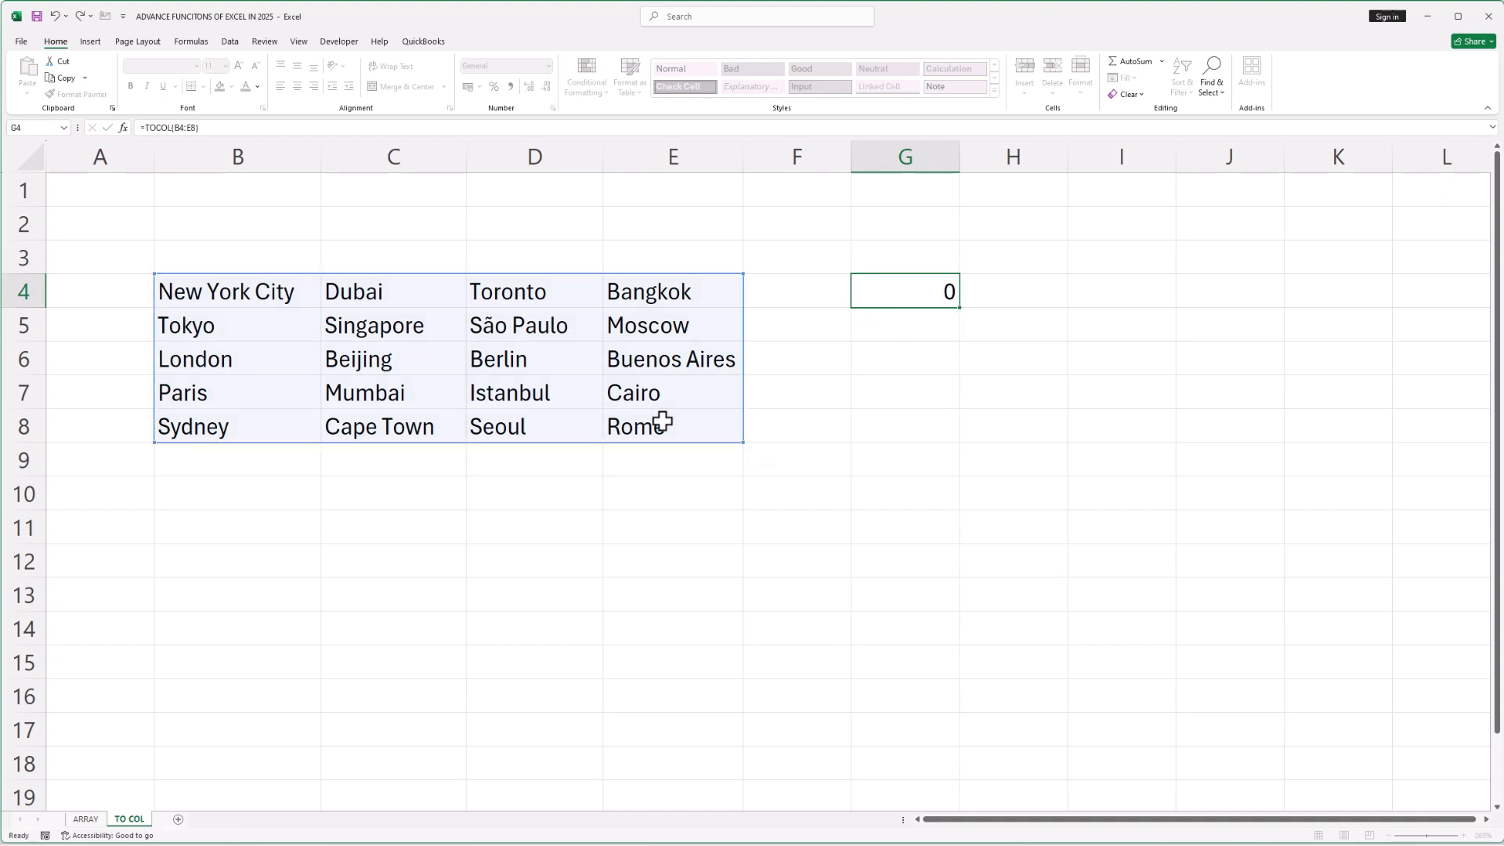
click(1106, 519)
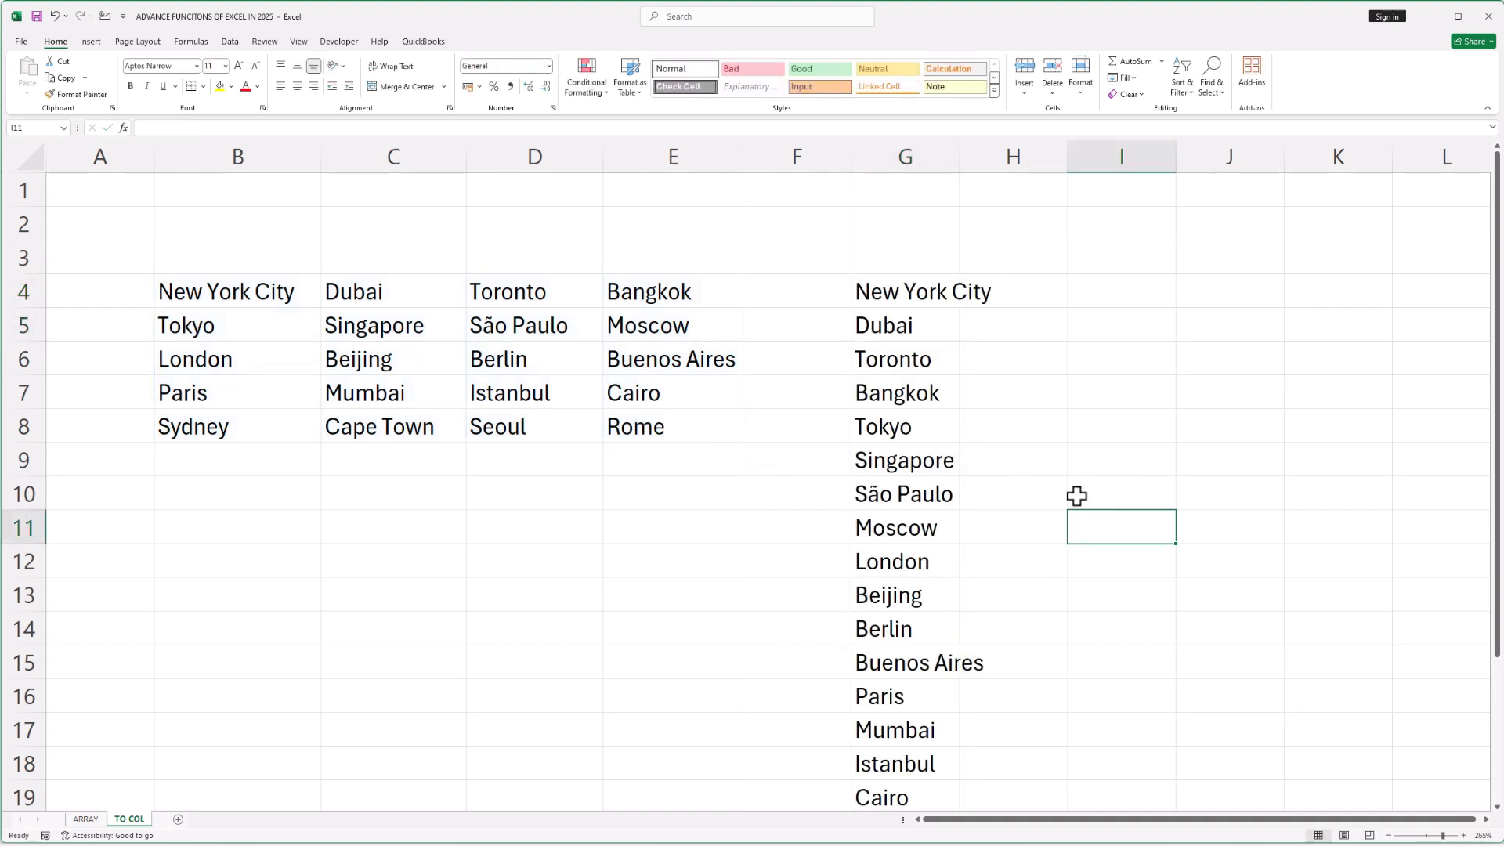
click(1129, 358)
ctrl+scroll(1129, 359, down, 3)
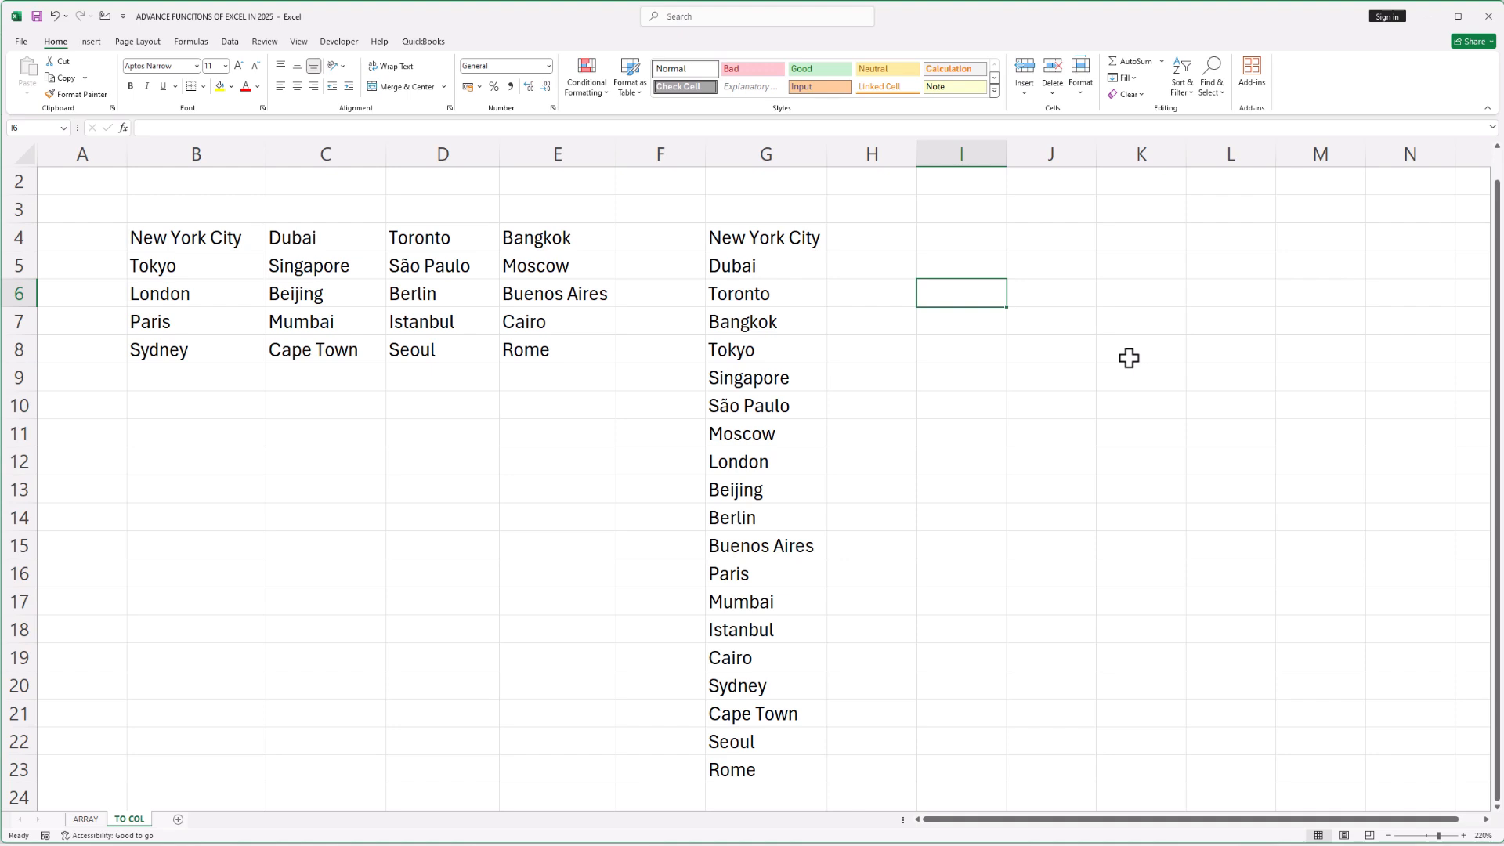